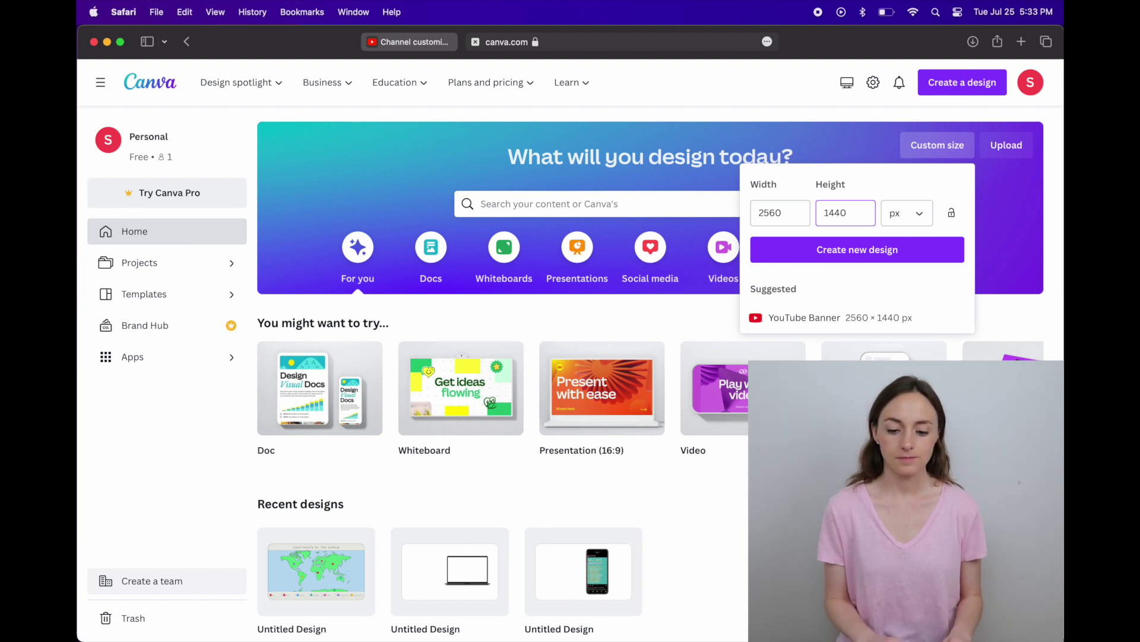
# Step: Create a YouTube Banner design of 2560 × 1440 px and add a square shape to its blank page
pyautogui.click(865, 319)
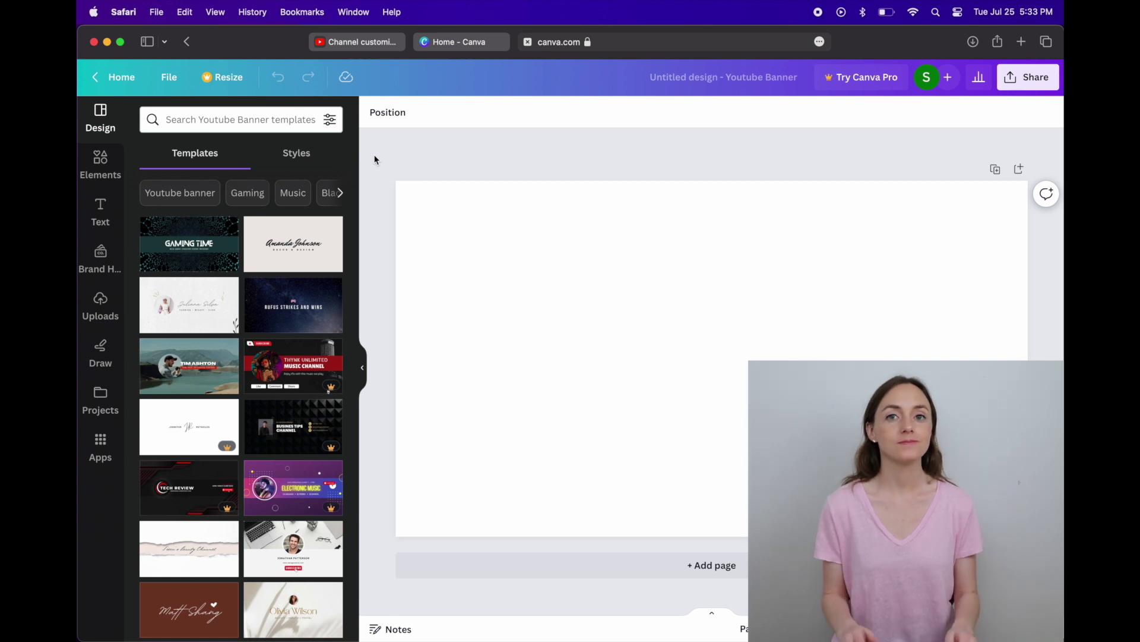
pyautogui.click(532, 287)
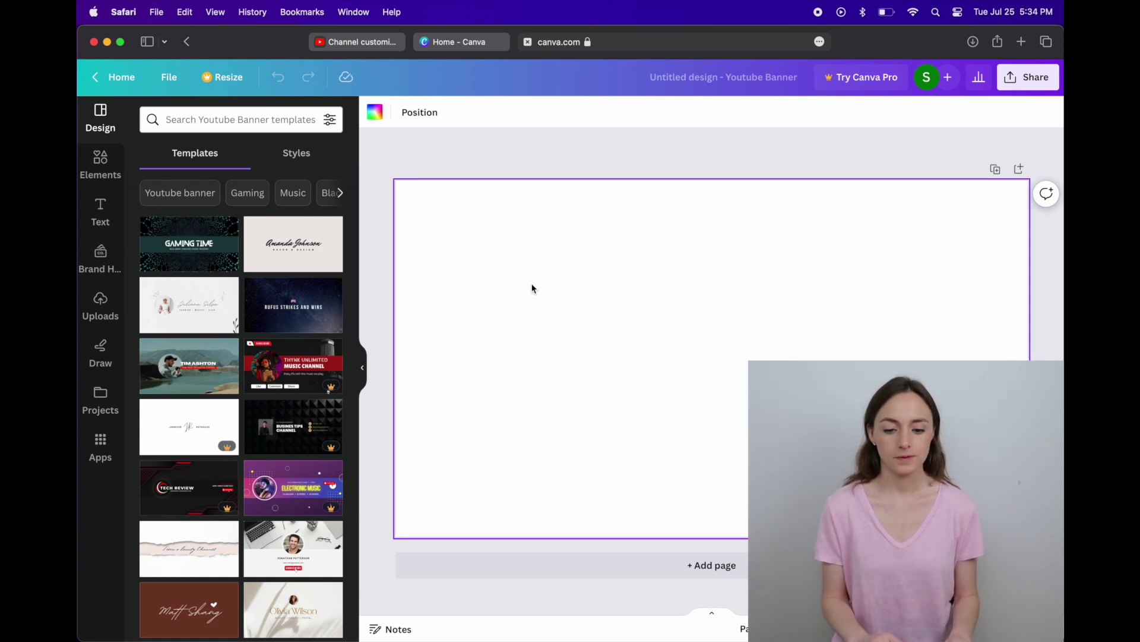
pyautogui.press('r')
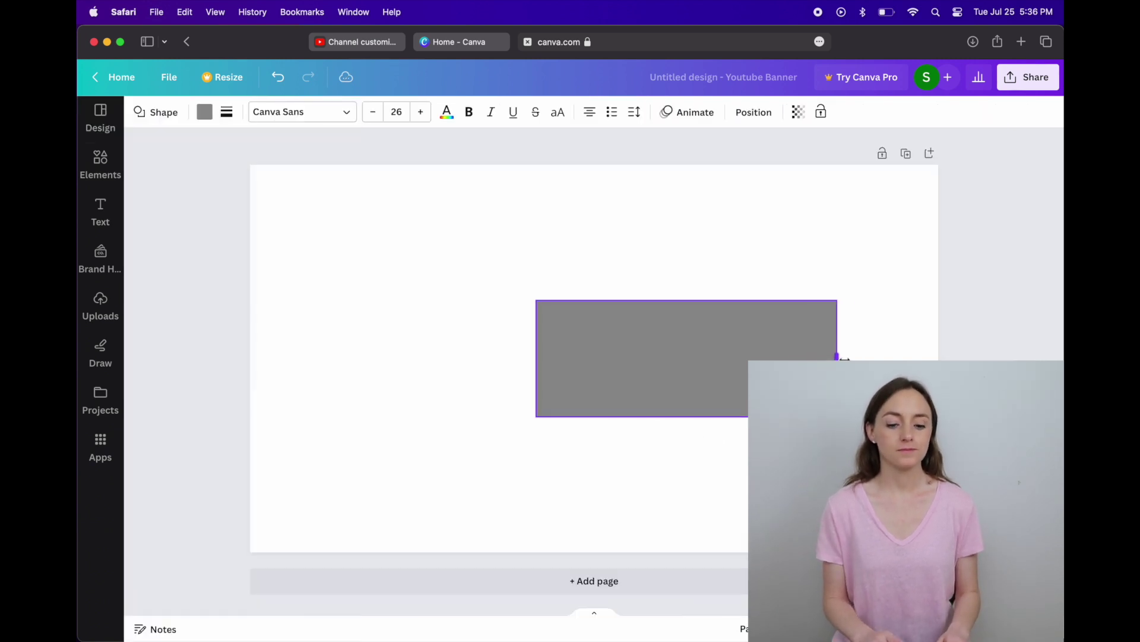
# Step: Resize the gray shape to 1546 x 423 at the page centre and make it semi-transparent
pyautogui.moveTo(835, 358); pyautogui.dragTo(902, 358)
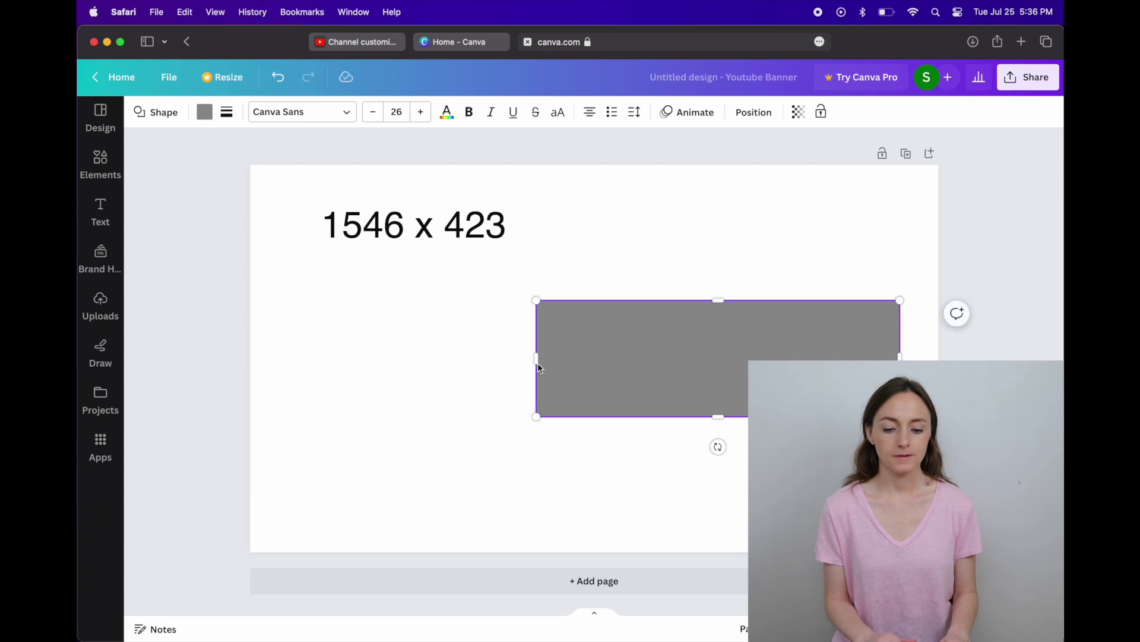
pyautogui.moveTo(534, 359); pyautogui.dragTo(479, 358)
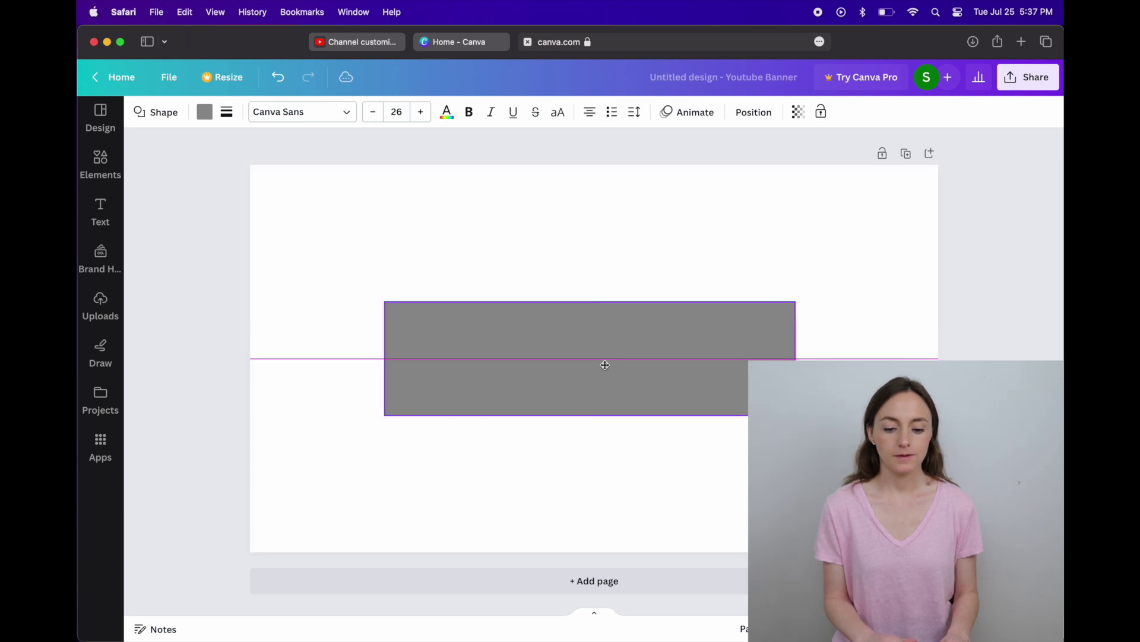
pyautogui.moveTo(603, 362)
pyautogui.mouseDown()
pyautogui.moveTo(642, 352)
pyautogui.moveTo(608, 360)
pyautogui.mouseUp()
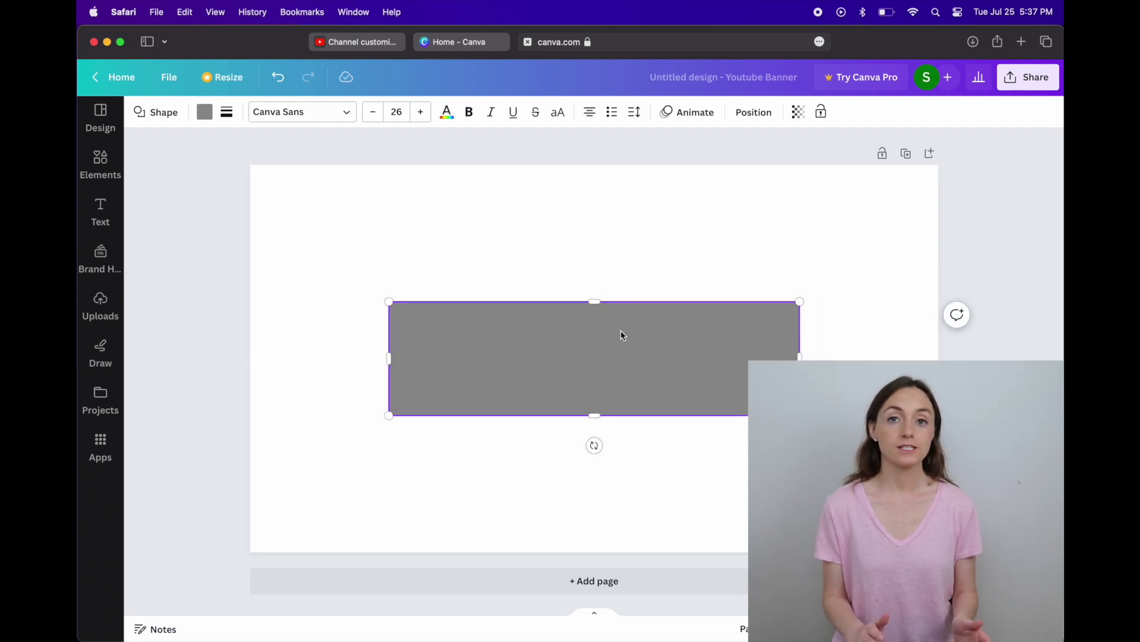
pyautogui.click(805, 121)
pyautogui.moveTo(800, 176); pyautogui.dragTo(735, 174)
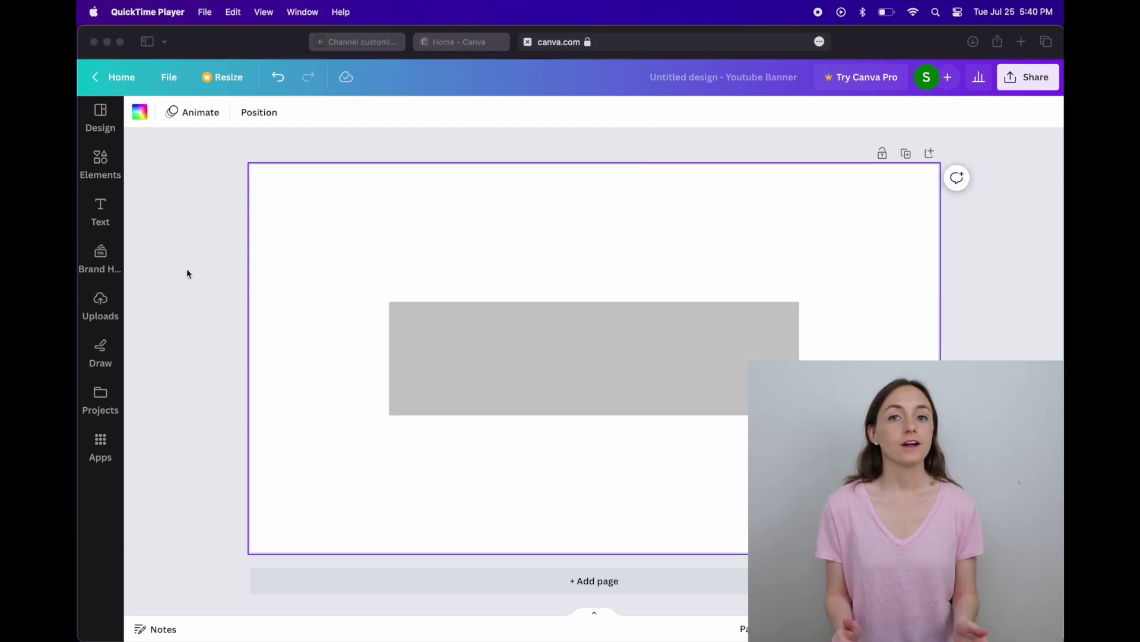
# Step: Add a second gray rectangle spanning the full page width at the central rectangle's height, and make it semi-transparent
pyautogui.click(513, 259)
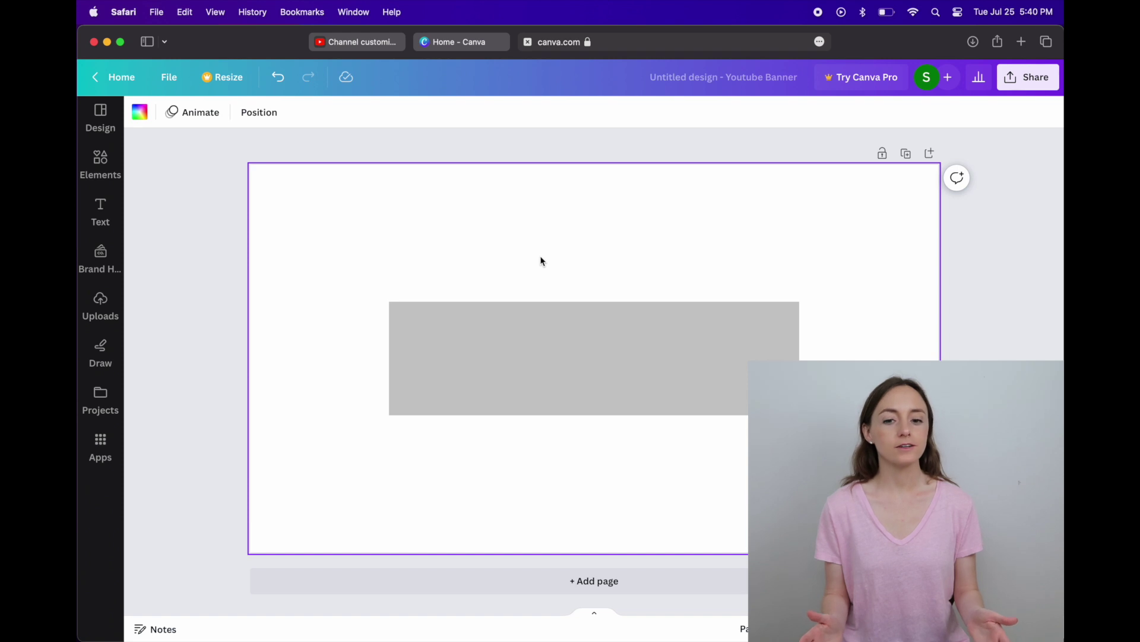
pyautogui.press('r')
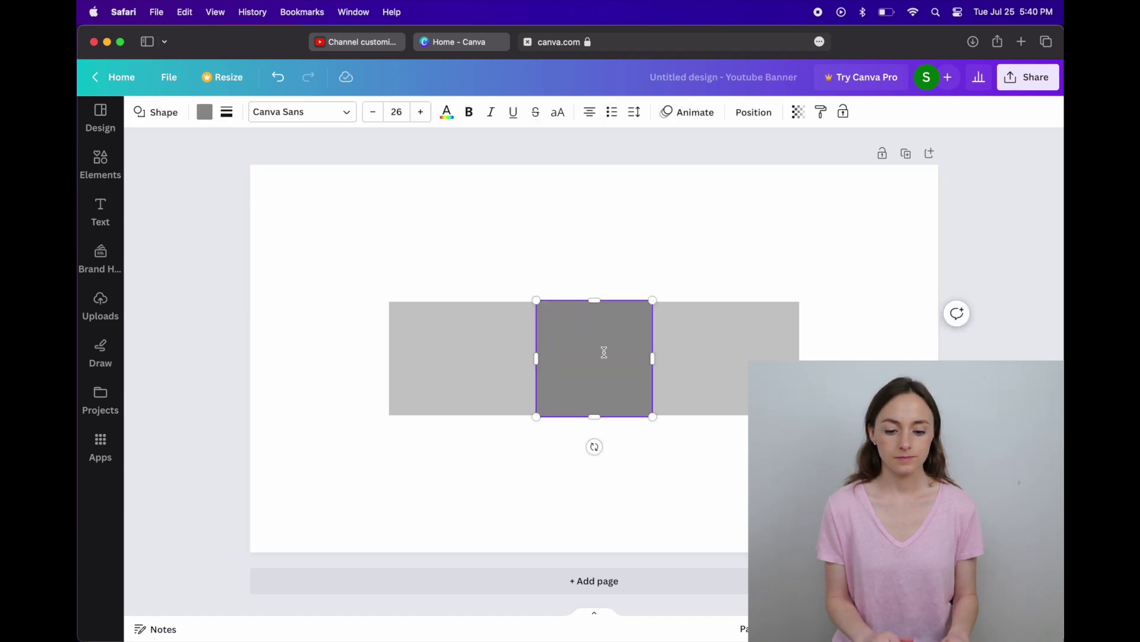
pyautogui.moveTo(536, 358); pyautogui.dragTo(254, 359)
pyautogui.moveTo(652, 359); pyautogui.dragTo(939, 351)
pyautogui.moveTo(594, 417); pyautogui.dragTo(594, 414)
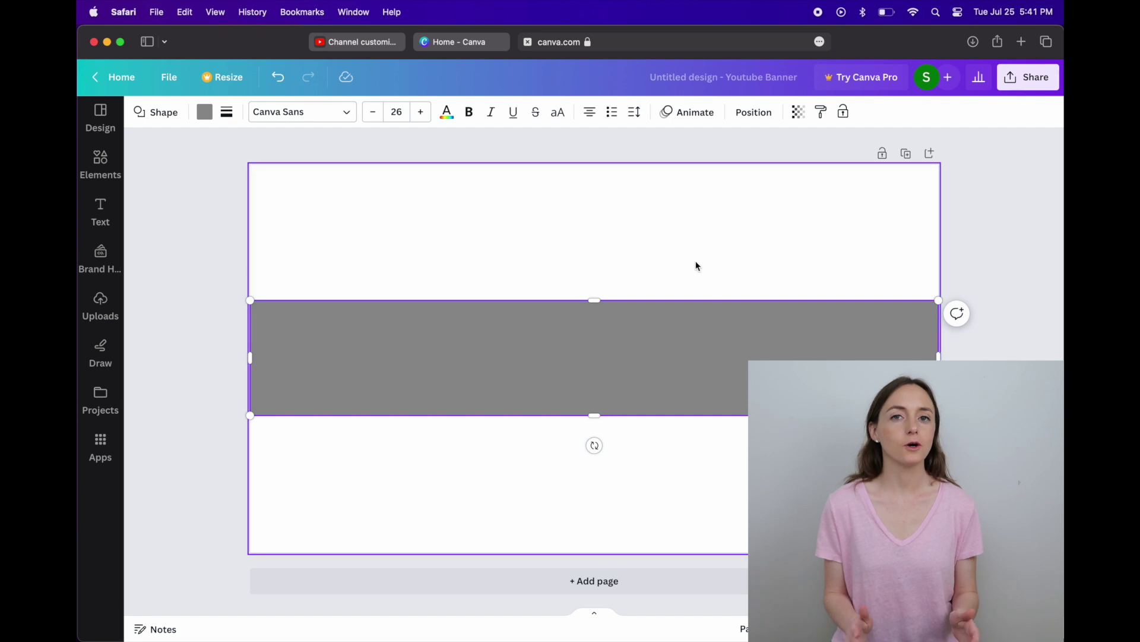
pyautogui.click(800, 114)
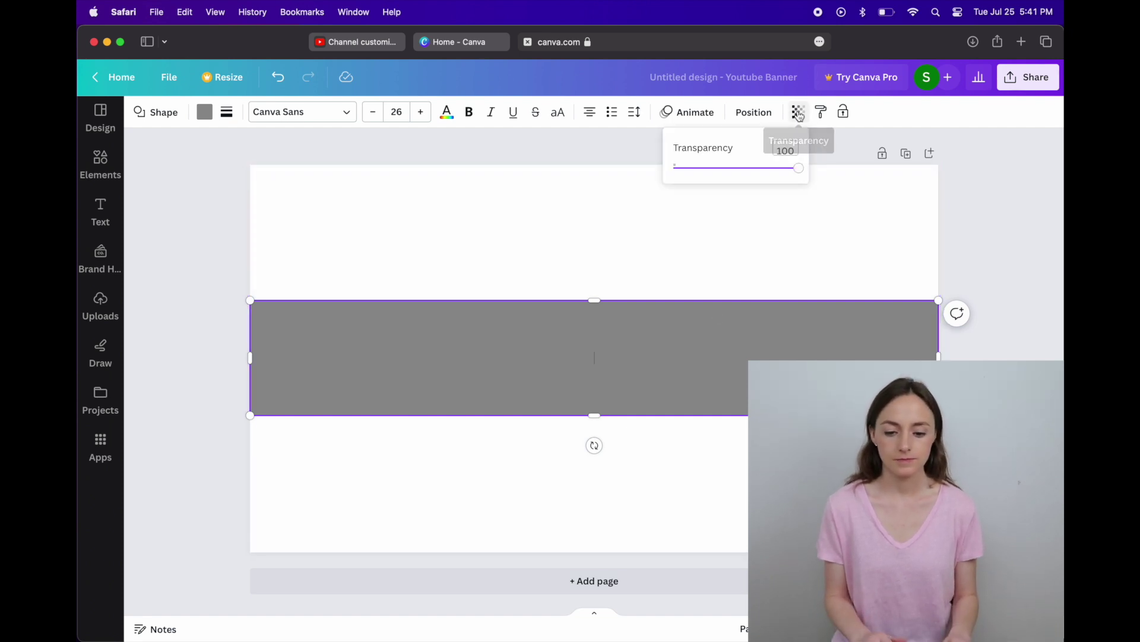
pyautogui.moveTo(792, 168); pyautogui.dragTo(723, 174)
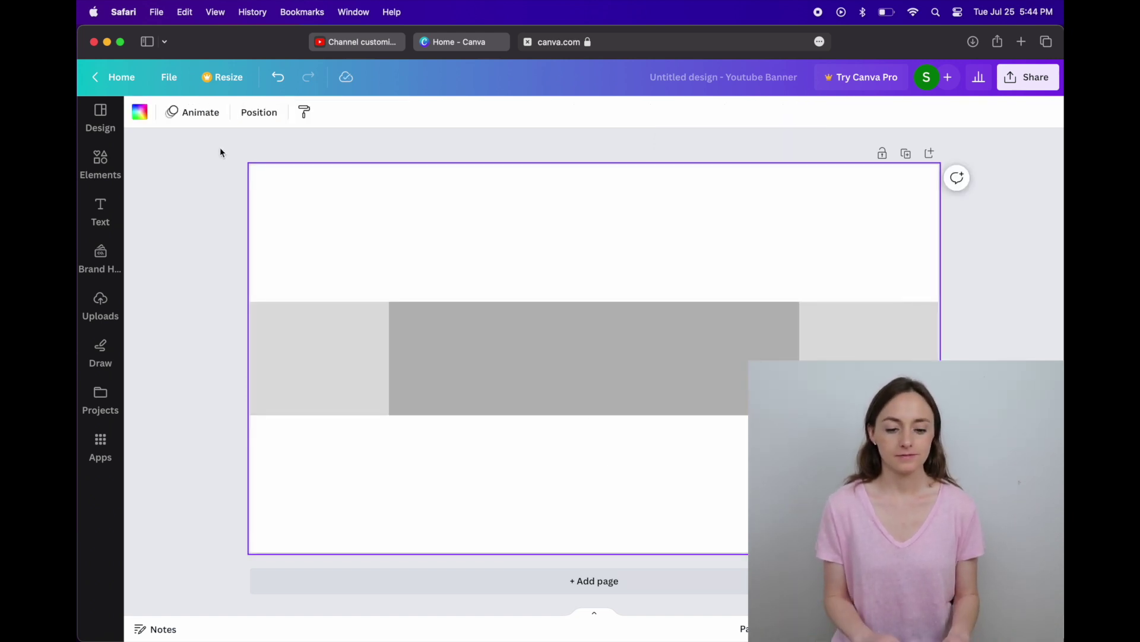
# Step: Set the page background to the solid light purple #F8E4FF
pyautogui.click(140, 112)
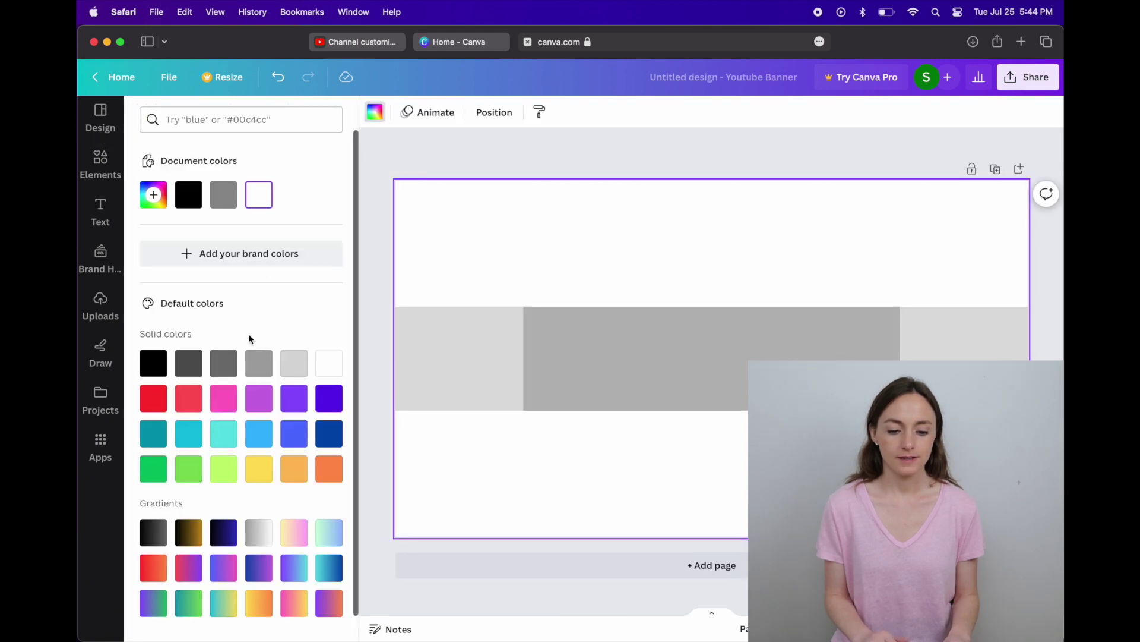
pyautogui.click(157, 198)
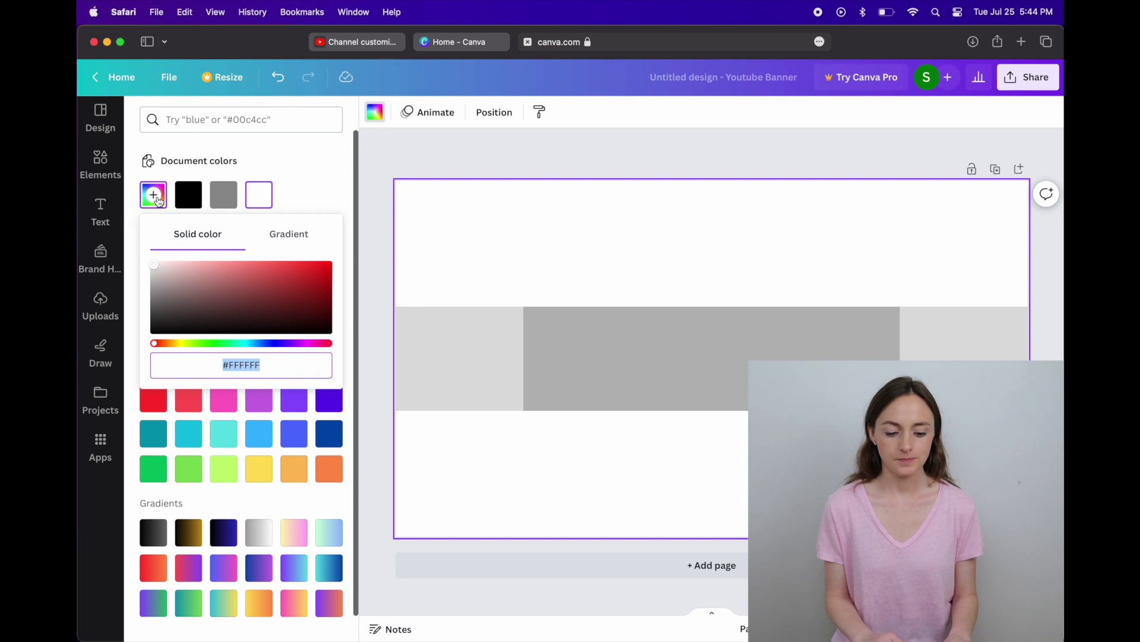
pyautogui.moveTo(159, 345); pyautogui.dragTo(292, 345)
pyautogui.click(165, 264)
pyautogui.click(167, 263)
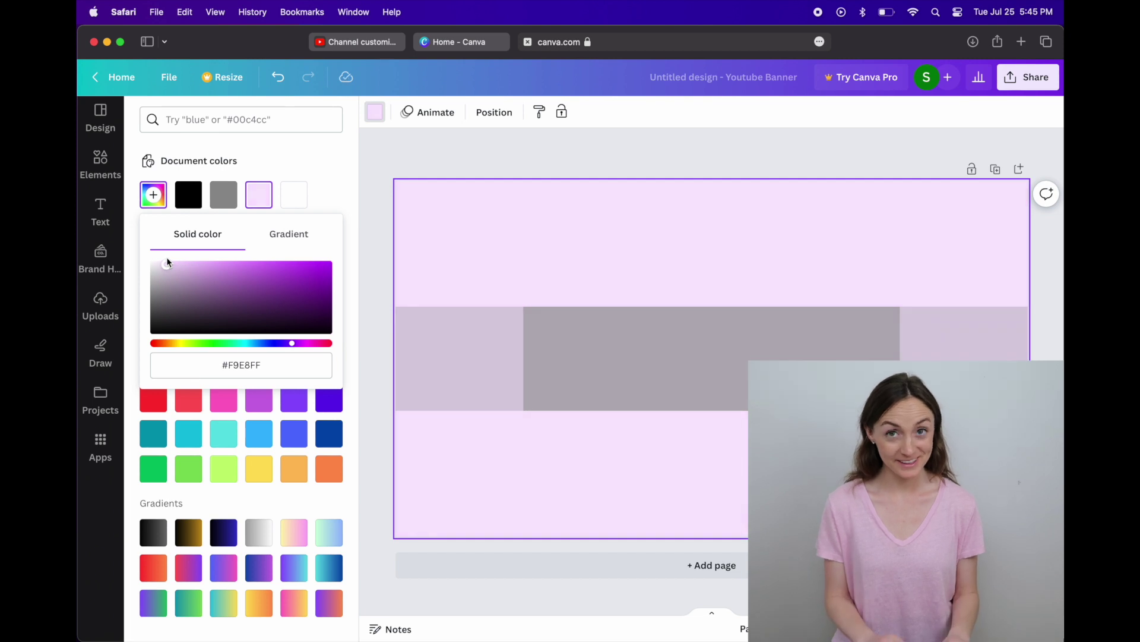
pyautogui.click(168, 264)
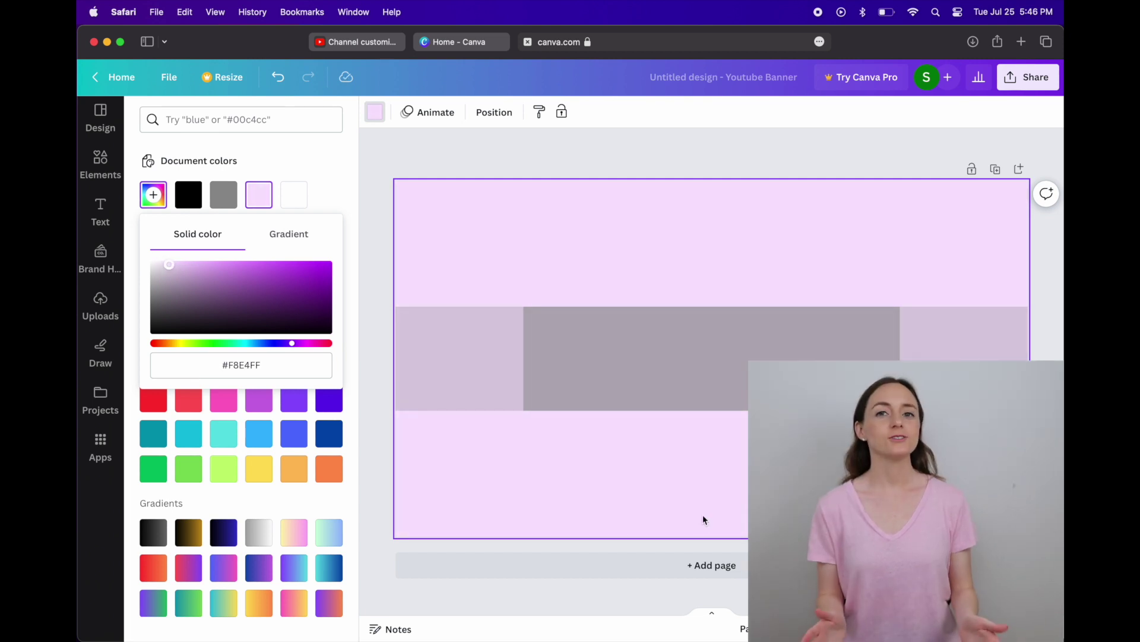
pyautogui.click(607, 470)
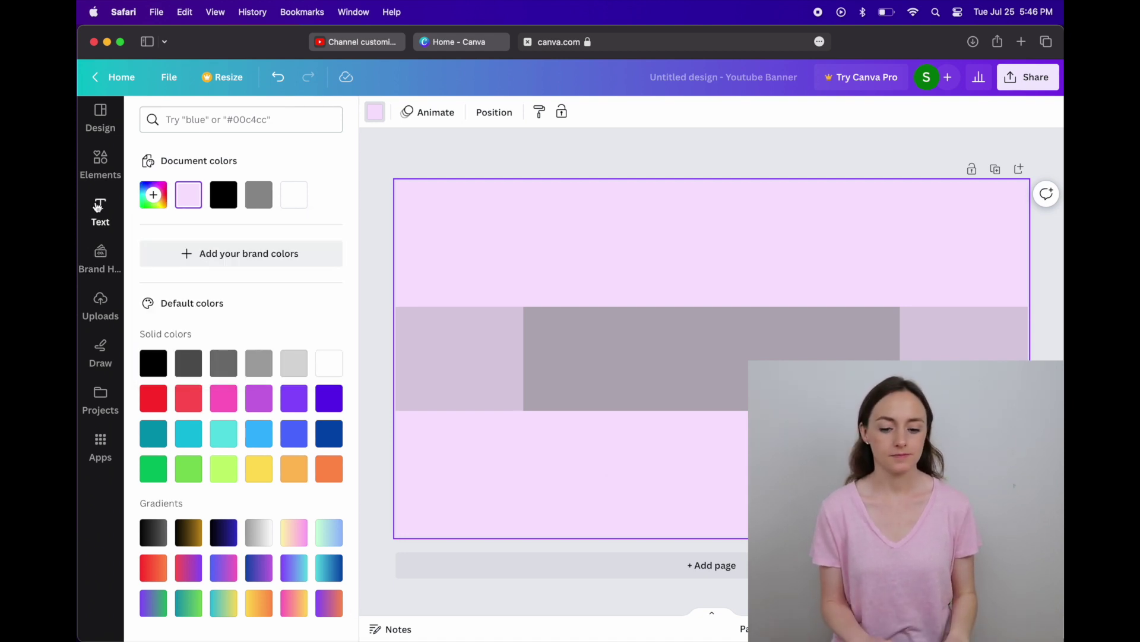
# Step: Add a text box containing the channel owner's full name to the banner
pyautogui.click(101, 212)
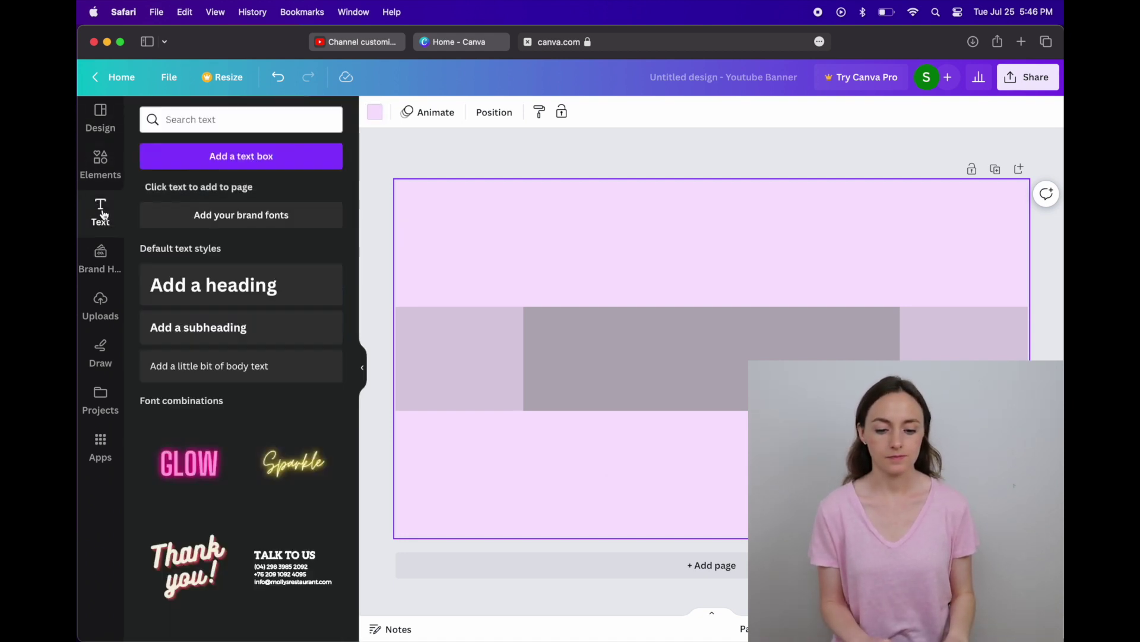
pyautogui.click(301, 157)
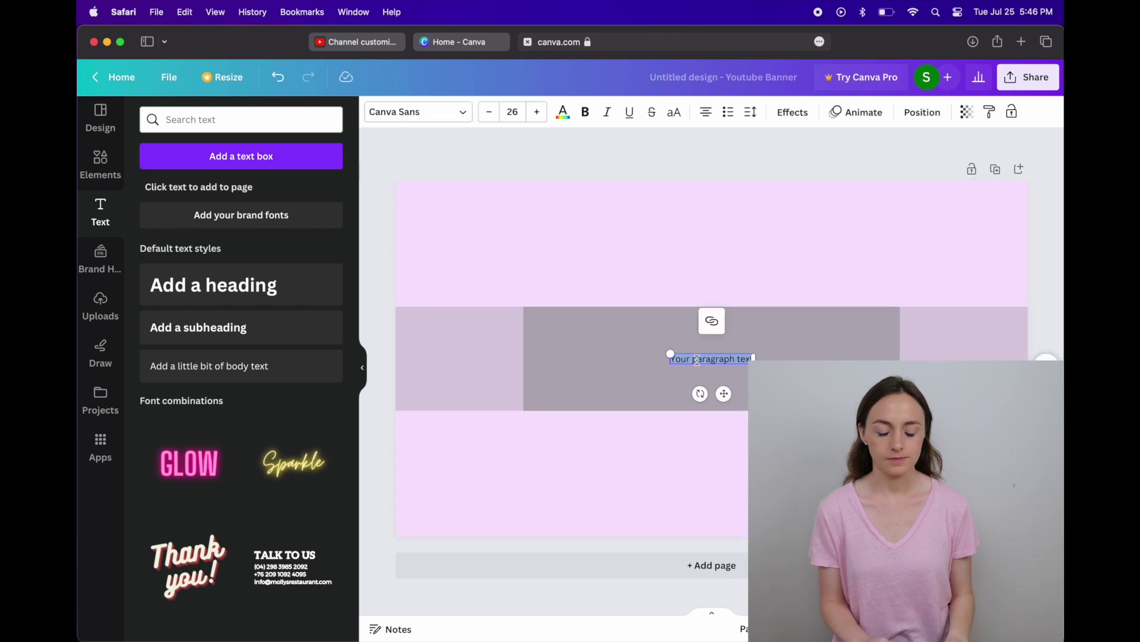
pyautogui.write('Suzy Belli')
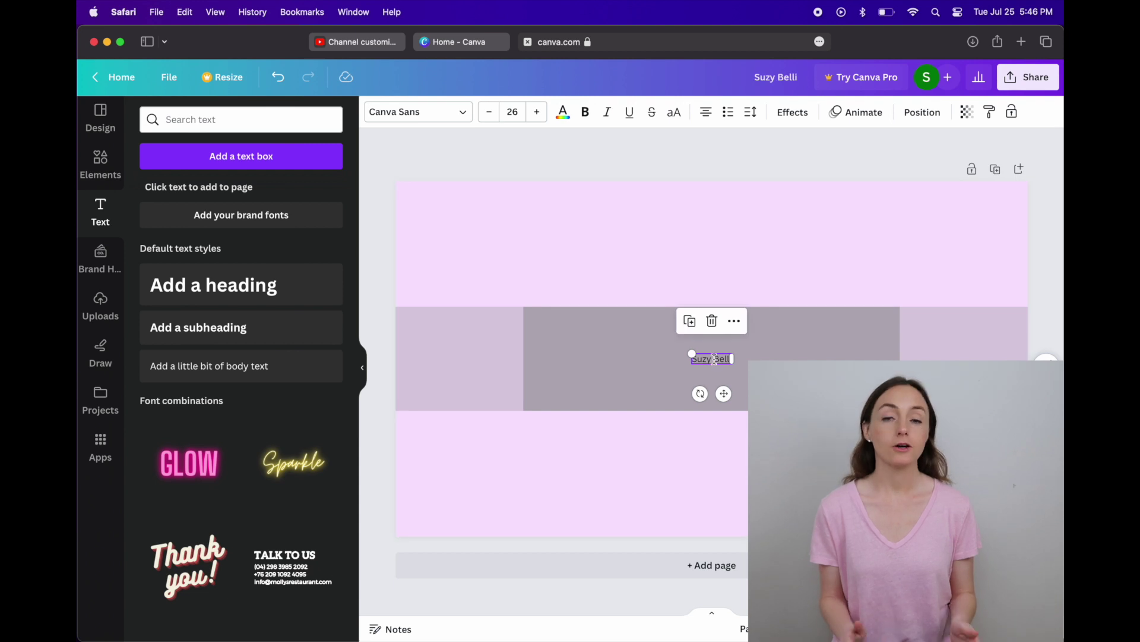
# Step: Change the name text's font to Aloja and enlarge it to about size 55.6
pyautogui.click(457, 112)
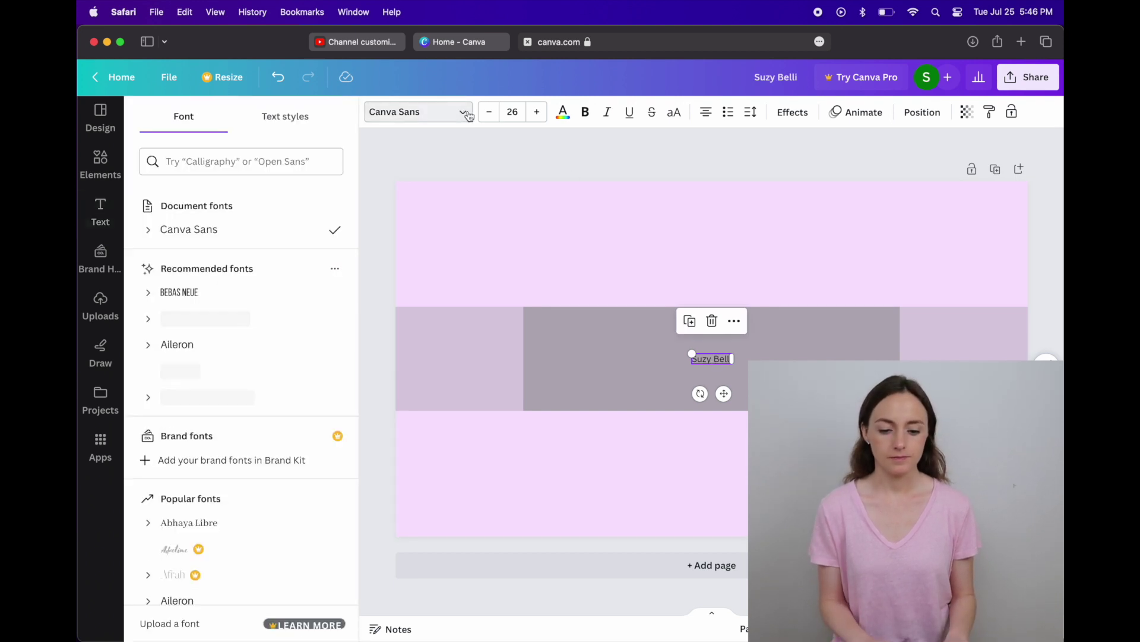
pyautogui.scroll(-5, 251, 368)
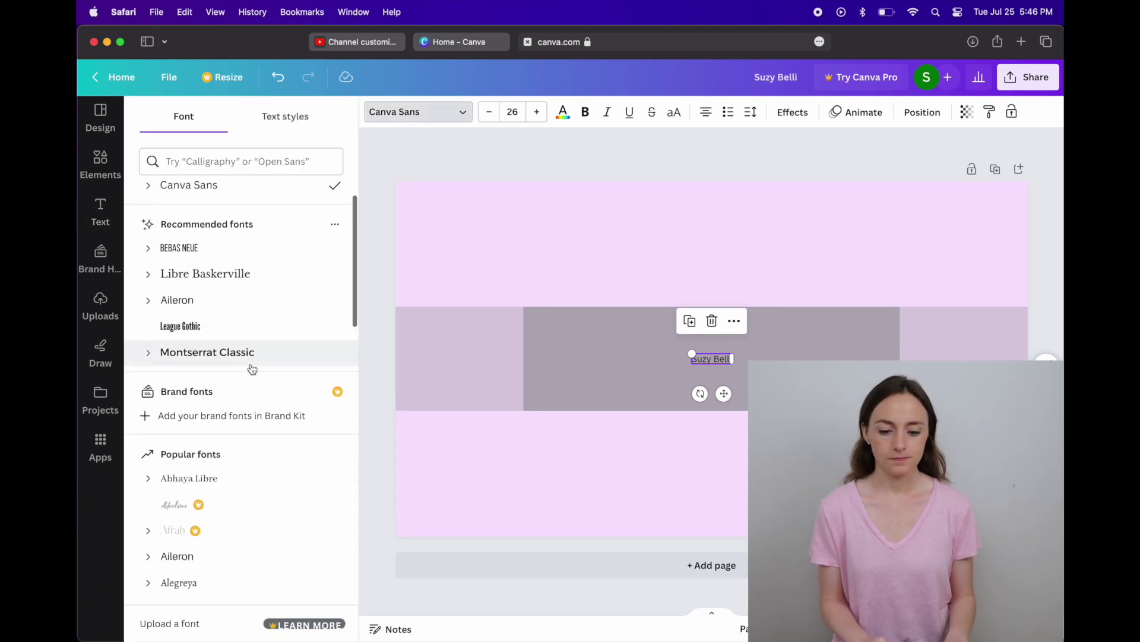
pyautogui.scroll(-5, 243, 345)
pyautogui.click(191, 297)
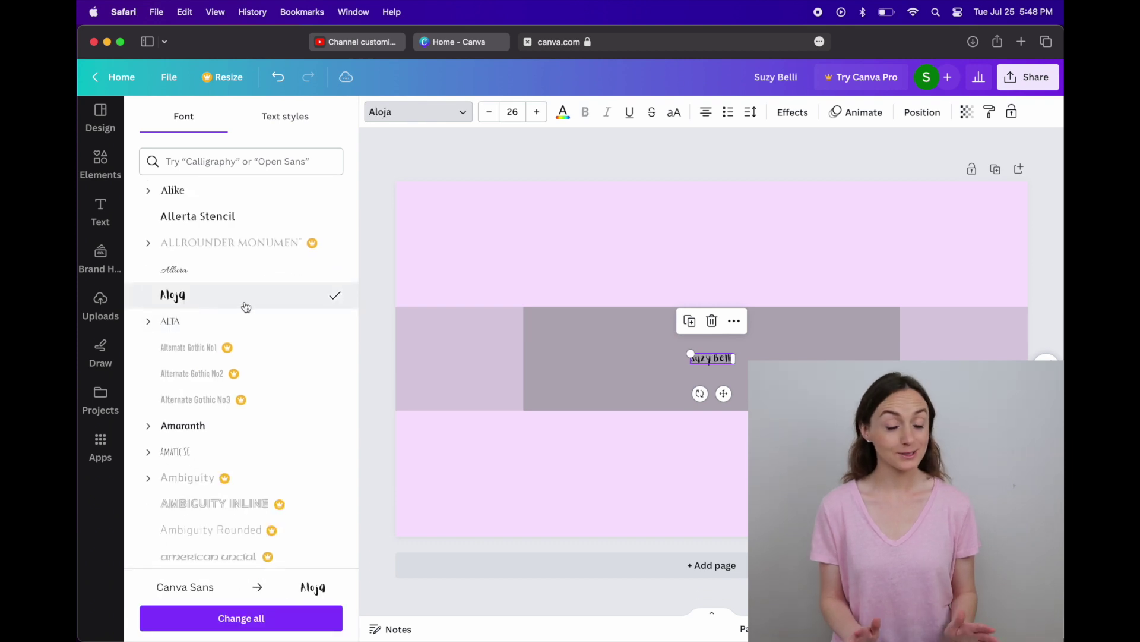
pyautogui.moveTo(691, 354); pyautogui.dragTo(642, 343)
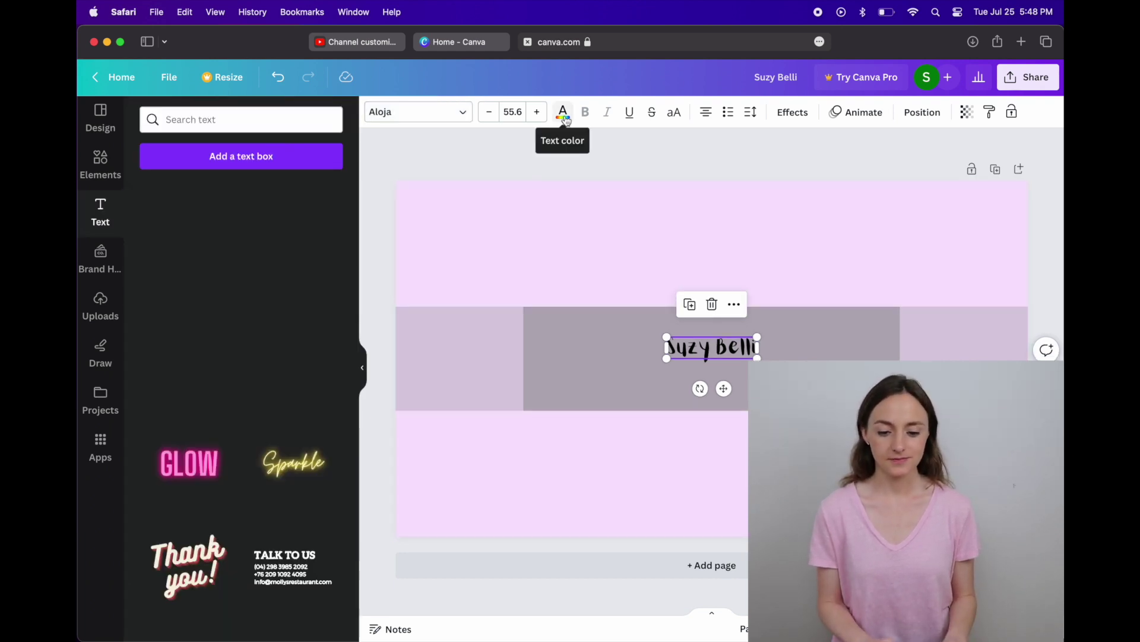
# Step: Move the name text into the left half of the central rectangle, keeping it level
pyautogui.click(563, 114)
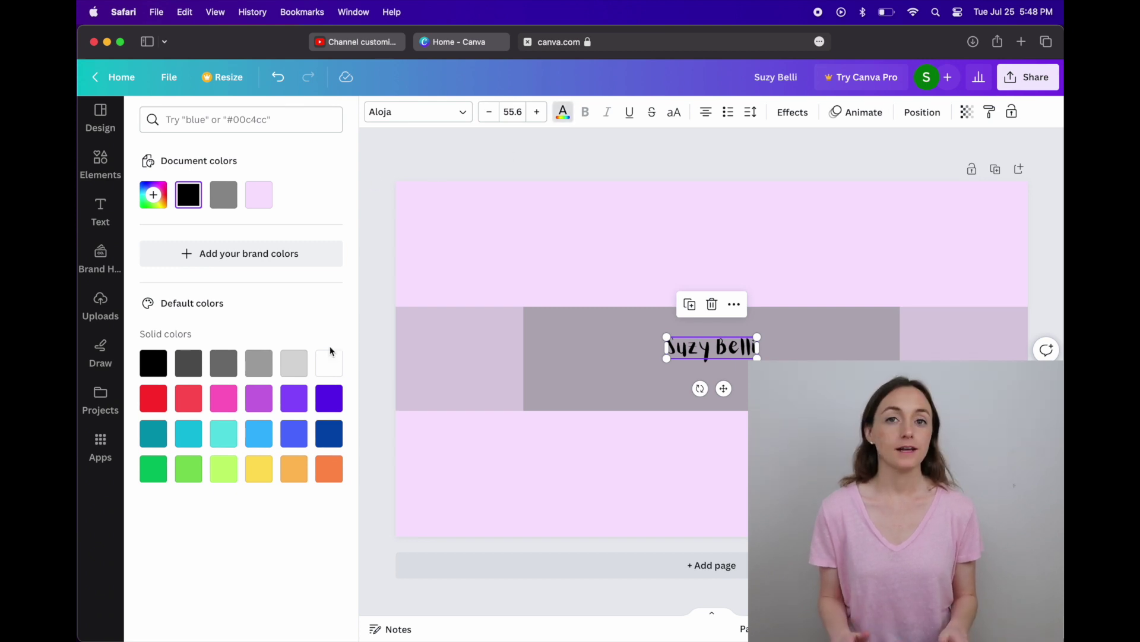
pyautogui.moveTo(712, 349); pyautogui.dragTo(631, 349)
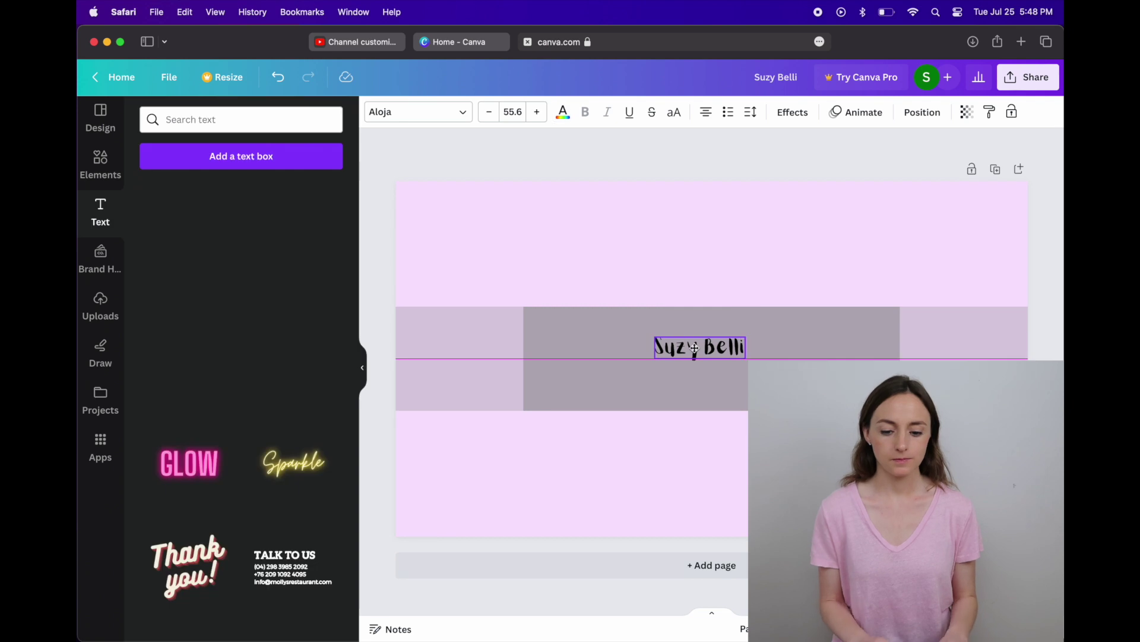
pyautogui.click(428, 294)
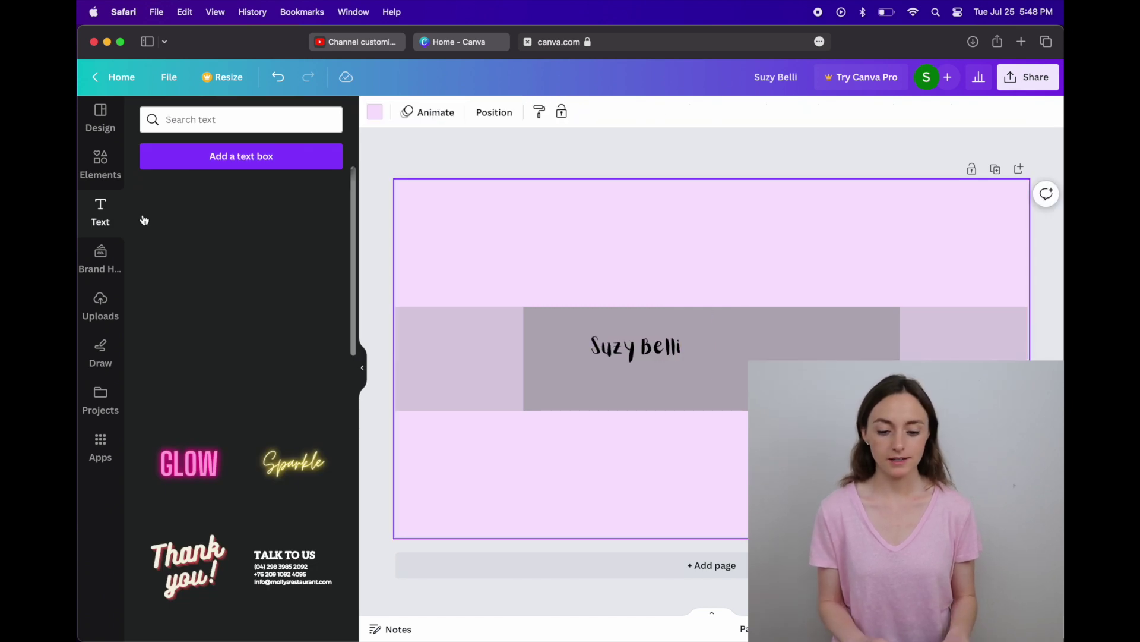
# Step: Add a second text box reading "Tech · Travel" centred below the name text
pyautogui.click(224, 156)
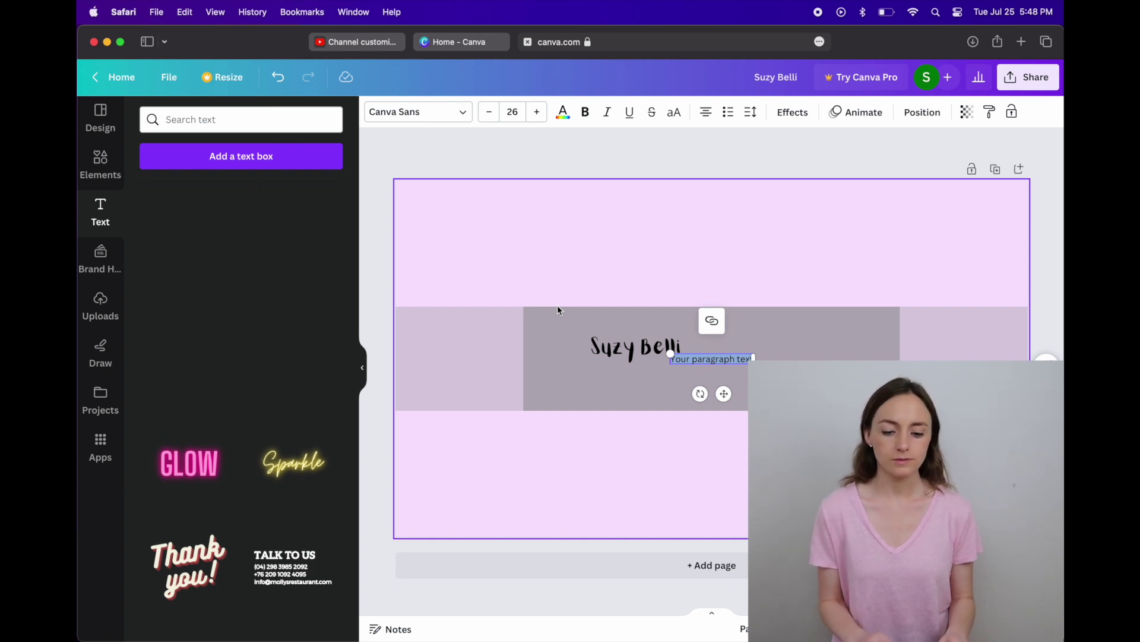
pyautogui.write('Tech Travel')
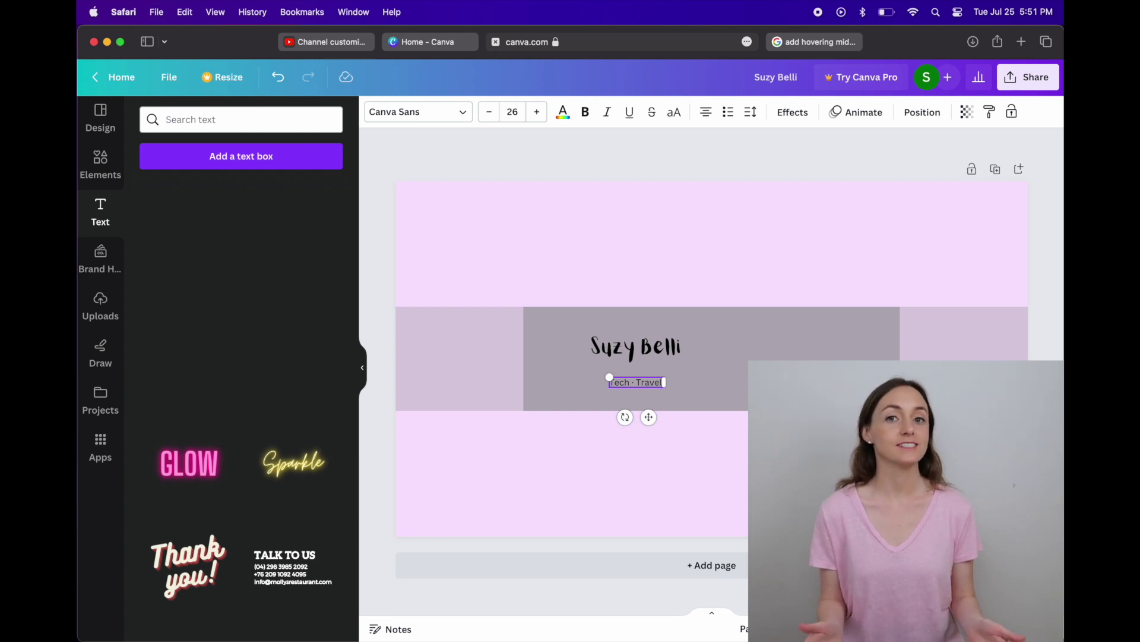
pyautogui.press('Escape')
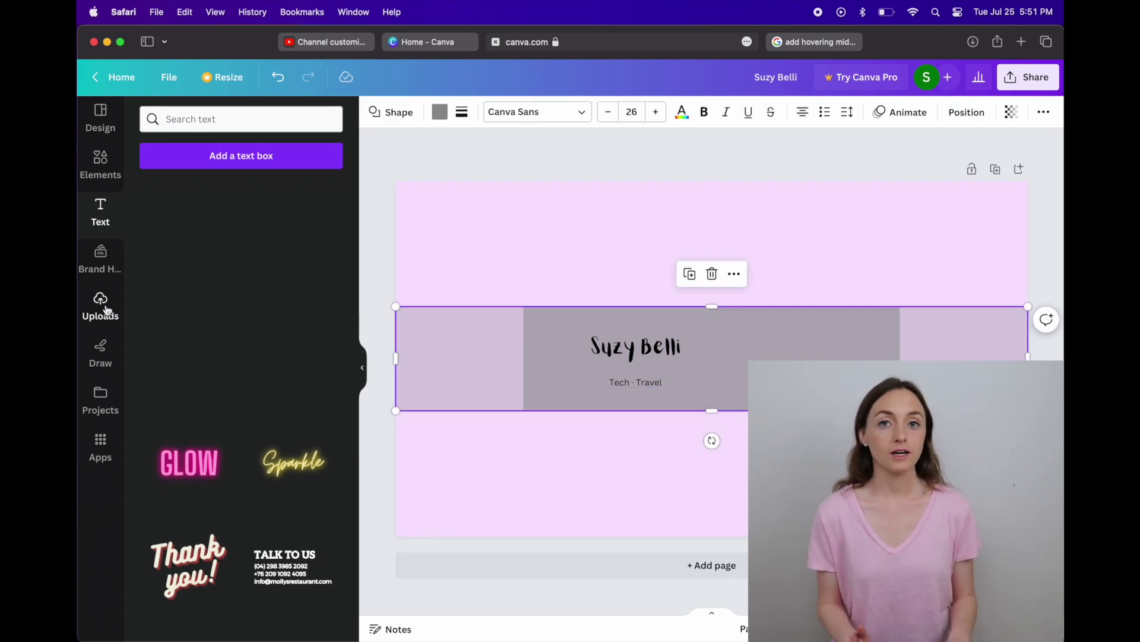
# Step: Upload the picture of the woman in a purple shirt holding up an earbuds case from the Photos library
pyautogui.click(101, 306)
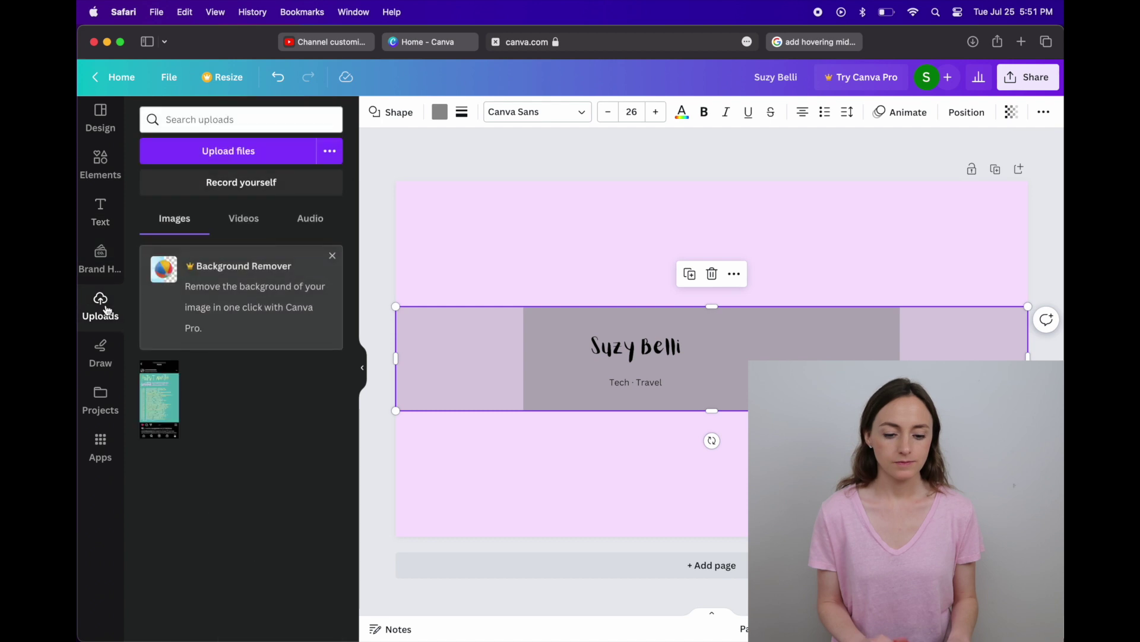
pyautogui.click(272, 153)
pyautogui.scroll(-3, 344, 363)
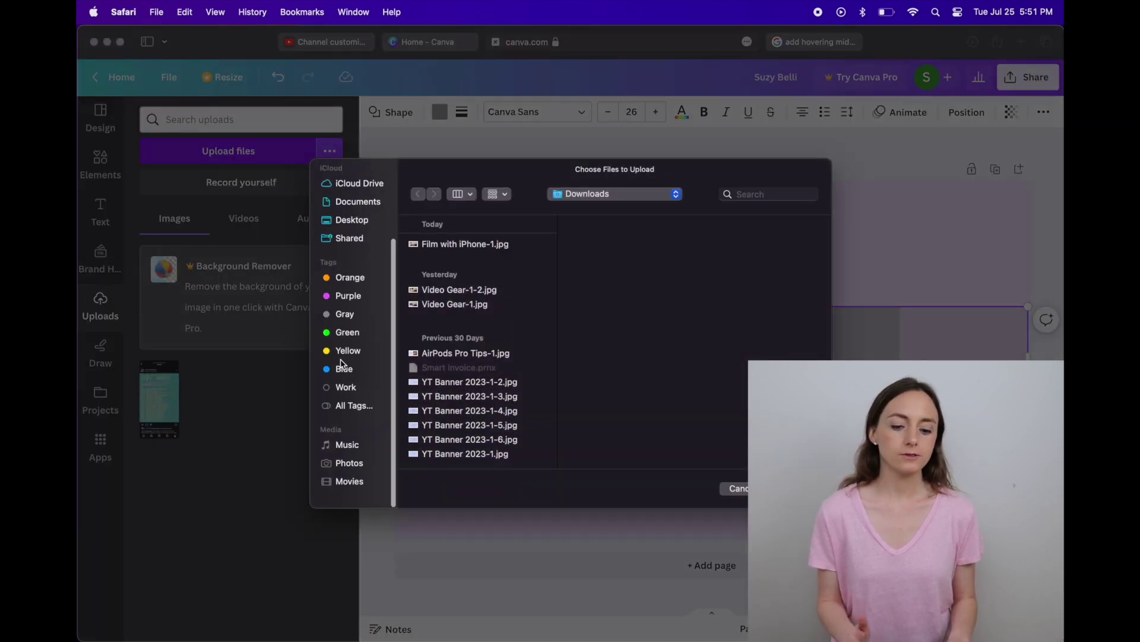
pyautogui.click(349, 476)
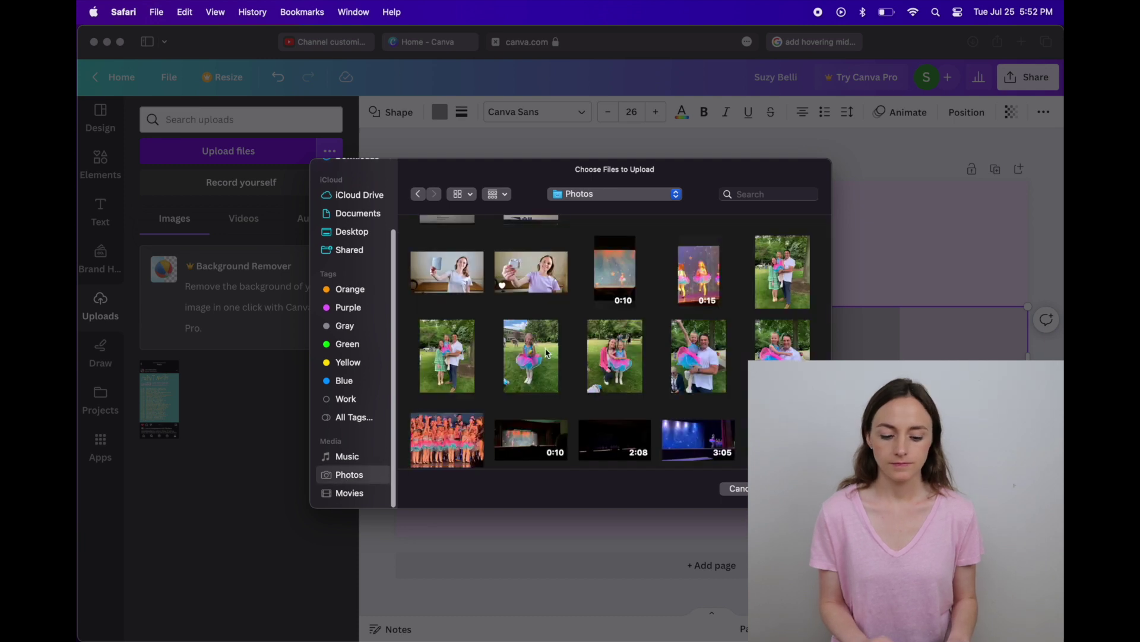
pyautogui.click(560, 270)
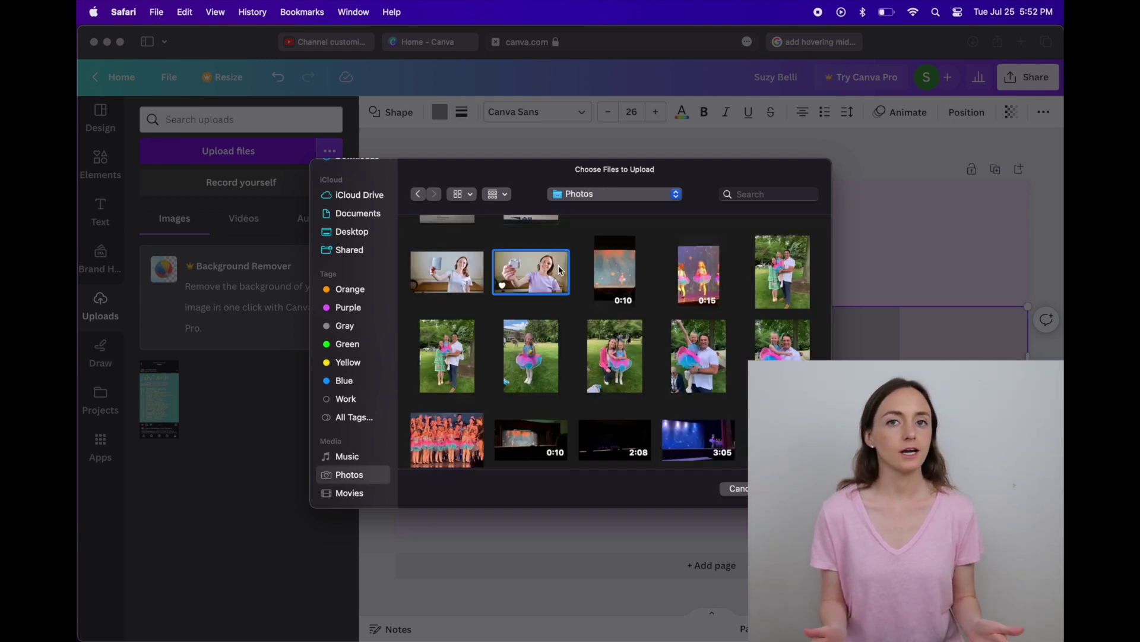
pyautogui.doubleClick(552, 270)
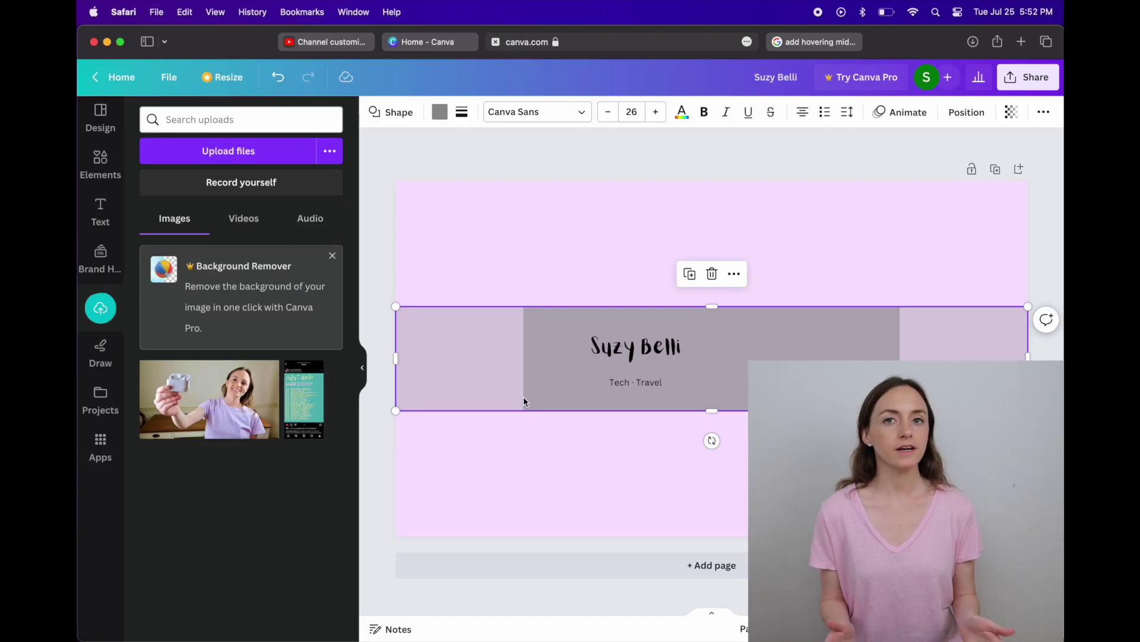
# Step: Place the uploaded photo on the banner, shrink it and fit it into the right half of the central rectangle
pyautogui.click(230, 388)
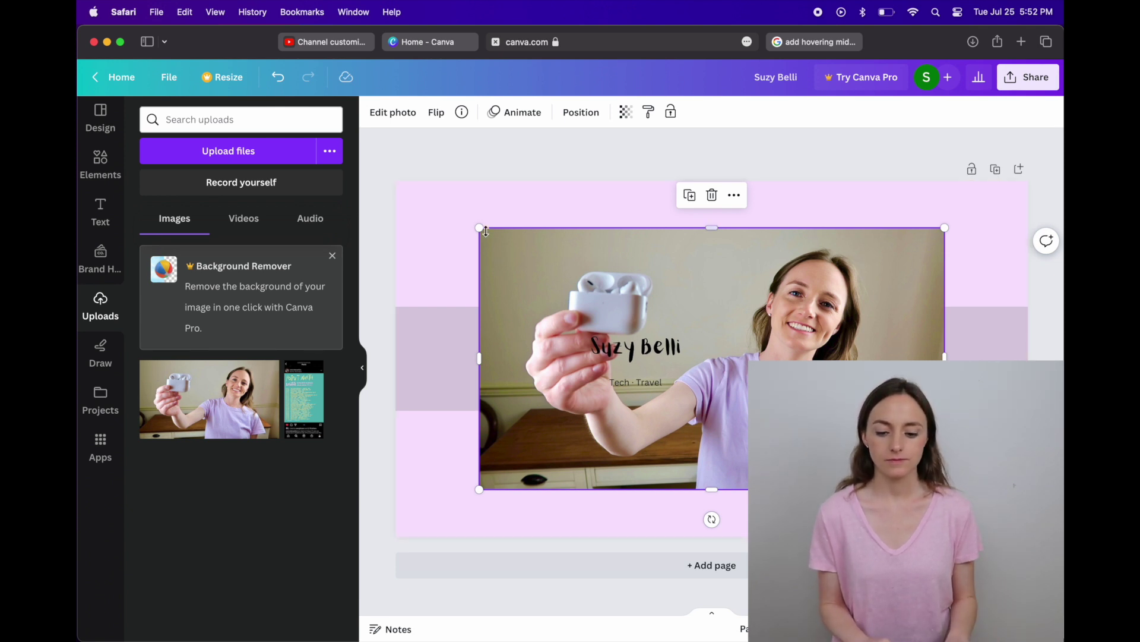
pyautogui.moveTo(482, 229); pyautogui.dragTo(761, 387)
pyautogui.moveTo(829, 427); pyautogui.dragTo(784, 350)
# Step: Add a text box reading "New Videos Every Week!" and place it on four lines in the wide band's left section
pyautogui.click(100, 210)
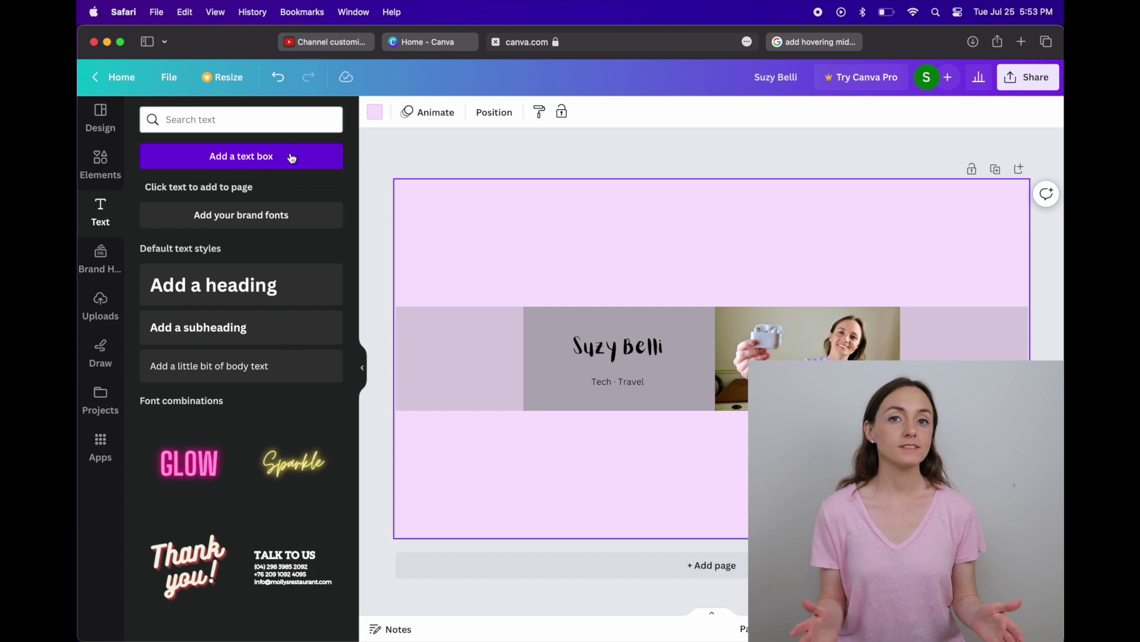
pyautogui.click(291, 155)
pyautogui.write('New Vid')
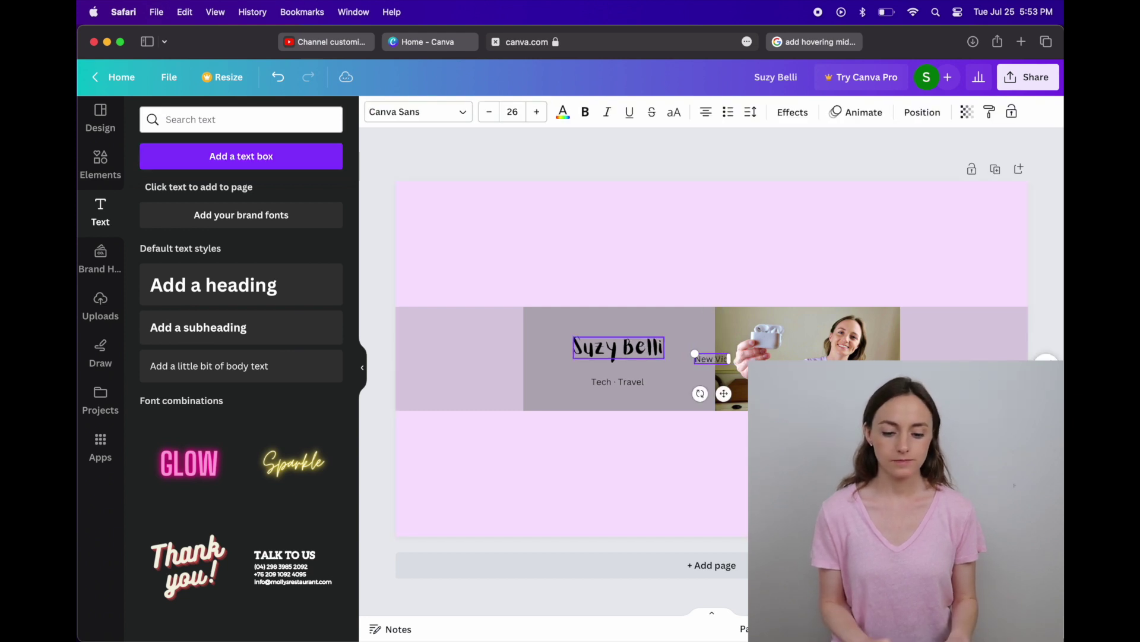
pyautogui.write('eos Every Week')
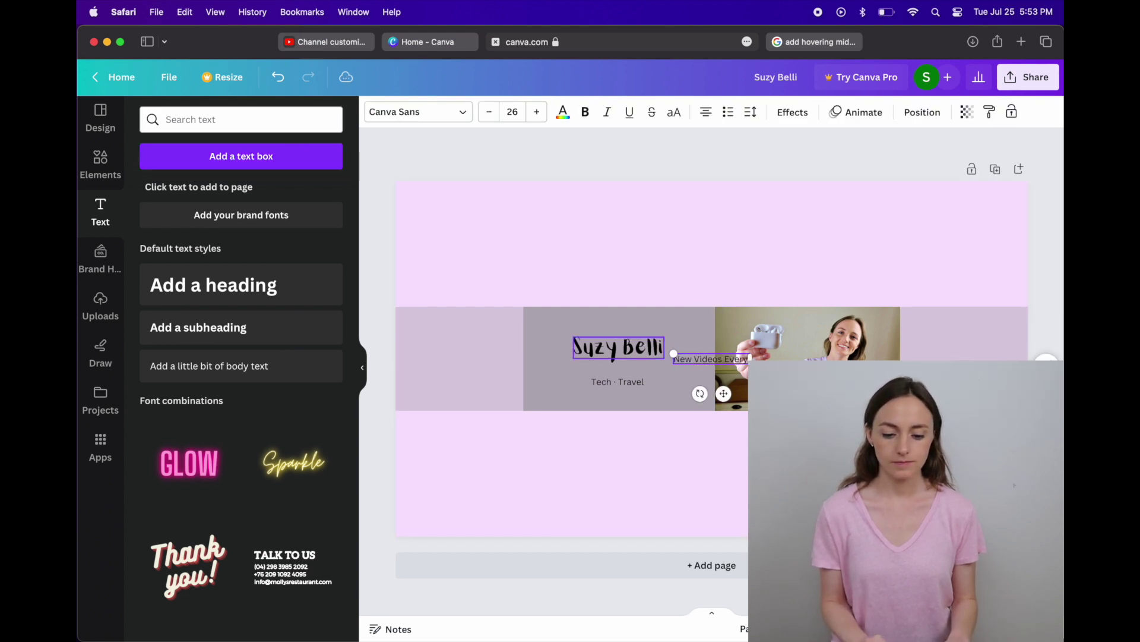
pyautogui.write('!')
pyautogui.moveTo(723, 394); pyautogui.dragTo(467, 392)
pyautogui.click(675, 354)
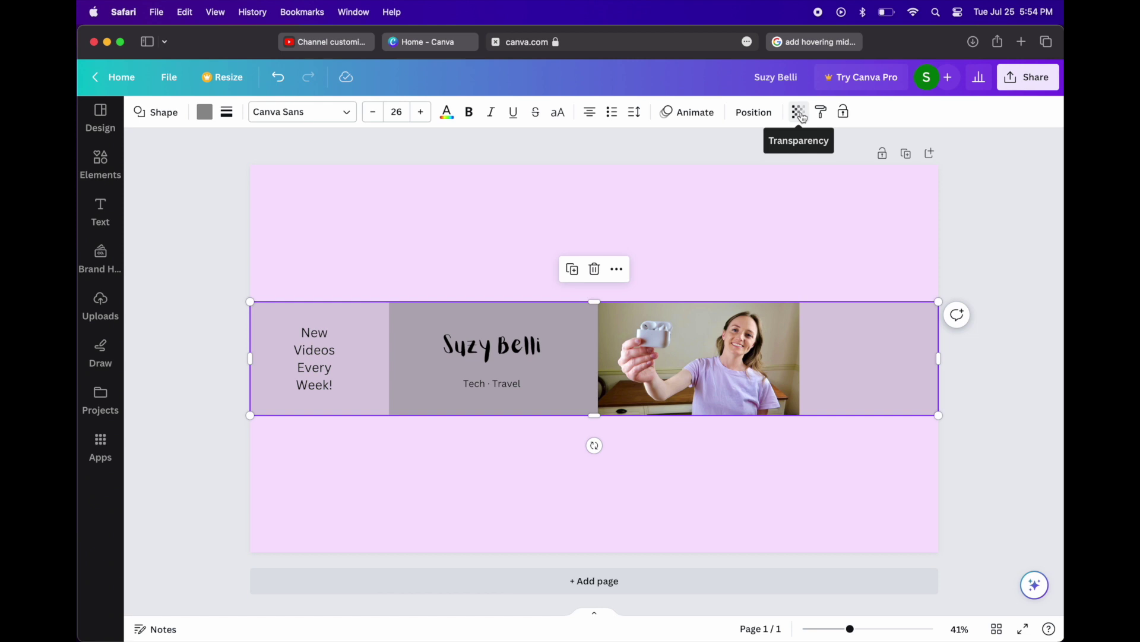
# Step: Make the wide band and the central guide rectangle fully transparent
pyautogui.click(800, 114)
pyautogui.moveTo(713, 170); pyautogui.dragTo(675, 168)
pyautogui.click(564, 414)
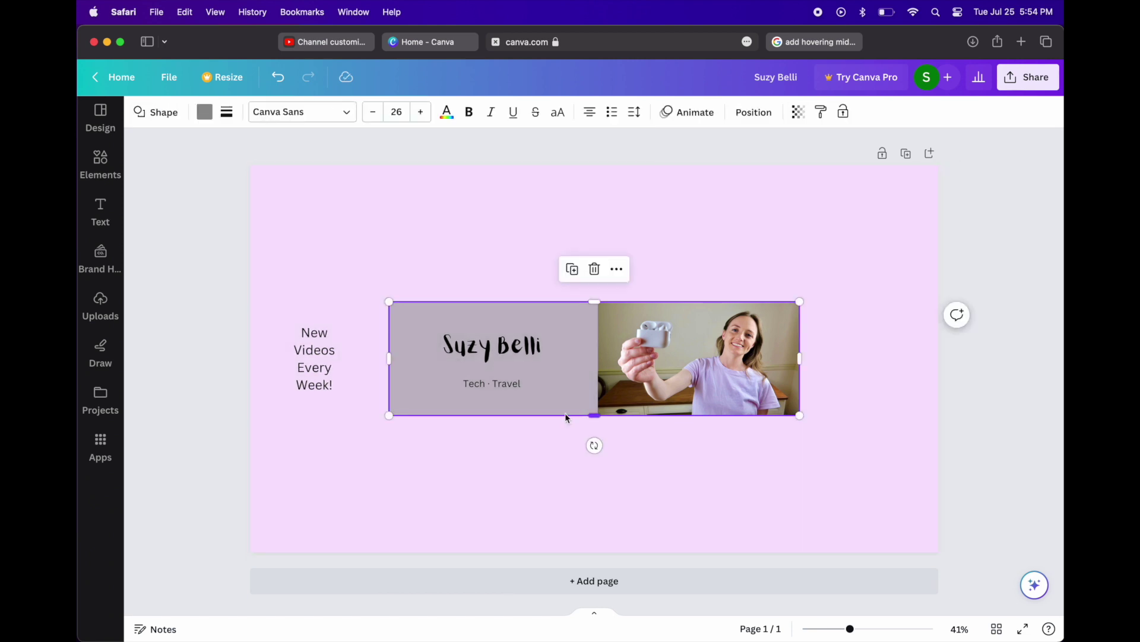
pyautogui.click(798, 114)
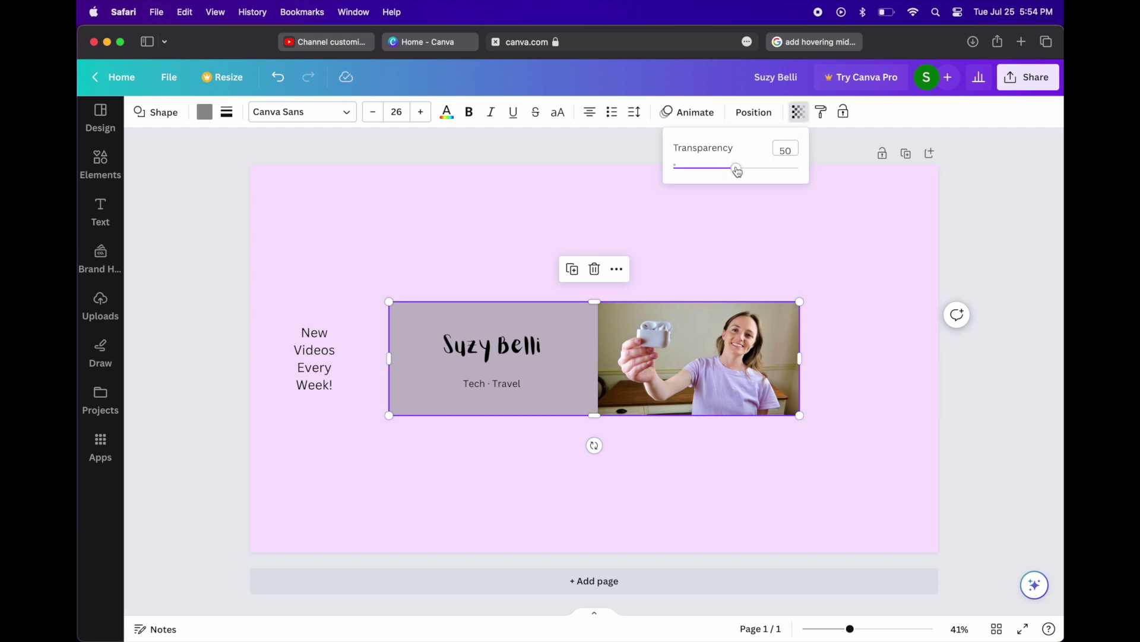
pyautogui.moveTo(738, 170); pyautogui.dragTo(623, 165)
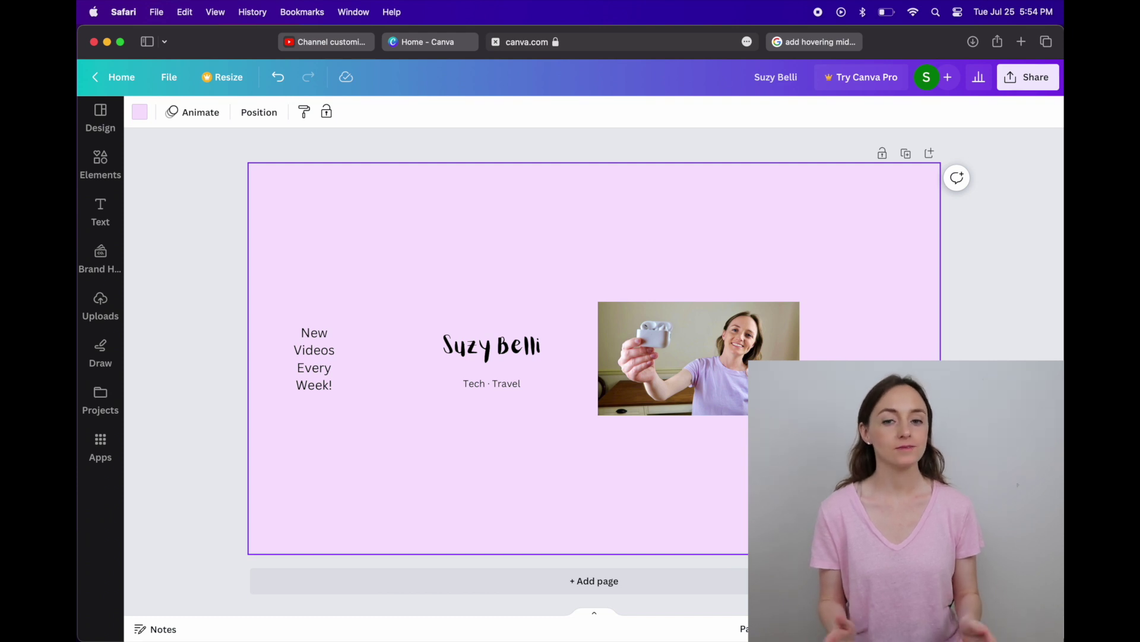
# Step: Download the banner design with JPG as the file type
pyautogui.click(1028, 81)
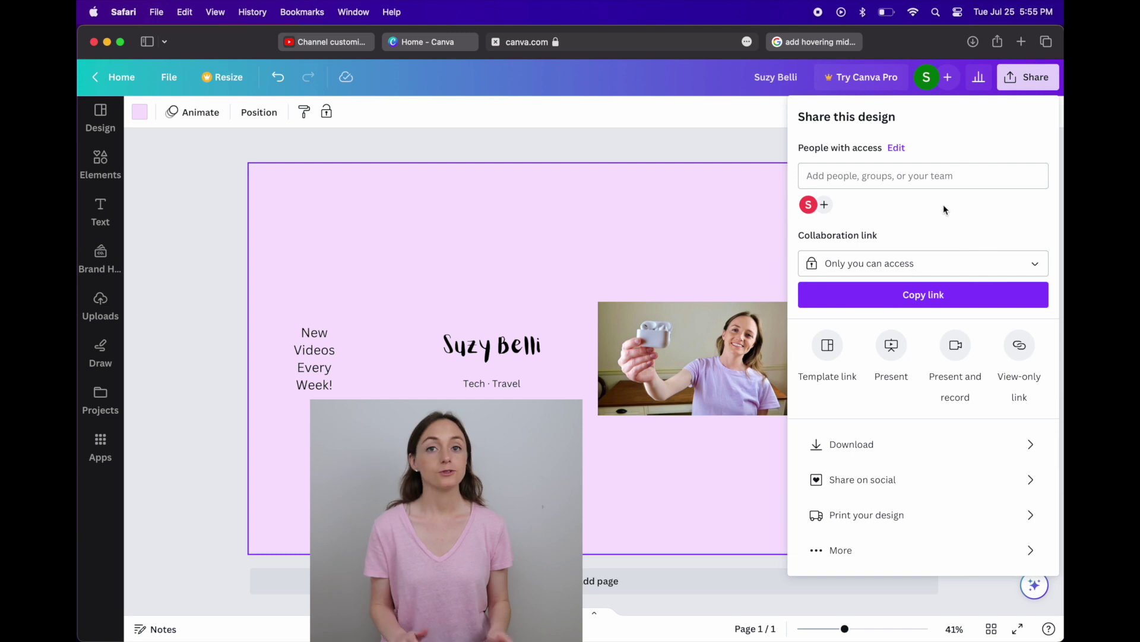
pyautogui.click(977, 448)
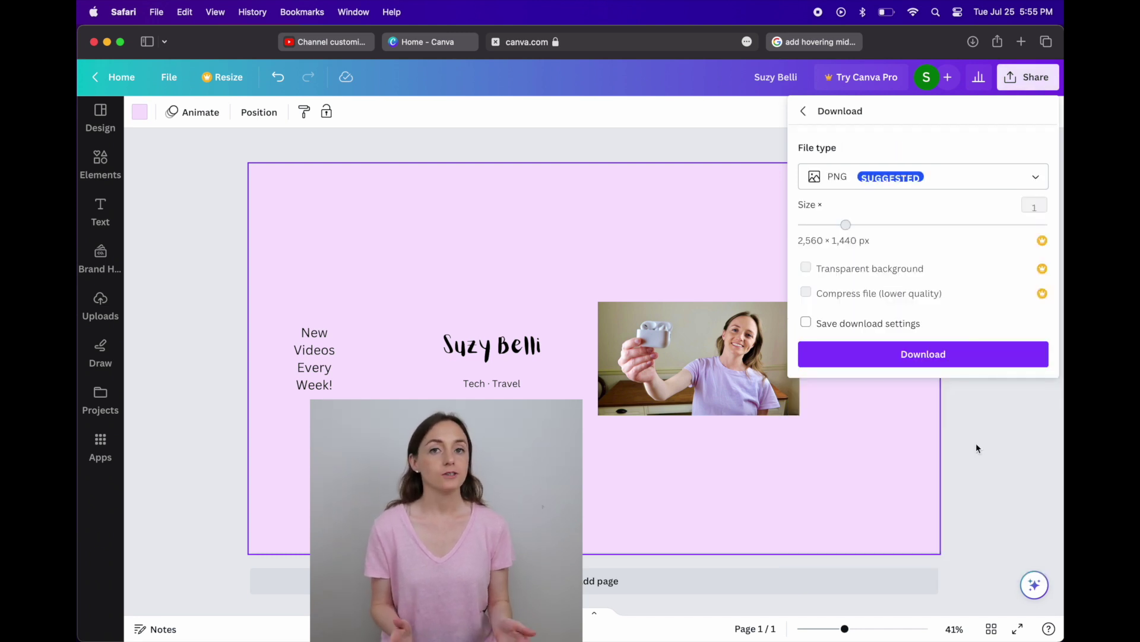
pyautogui.click(838, 178)
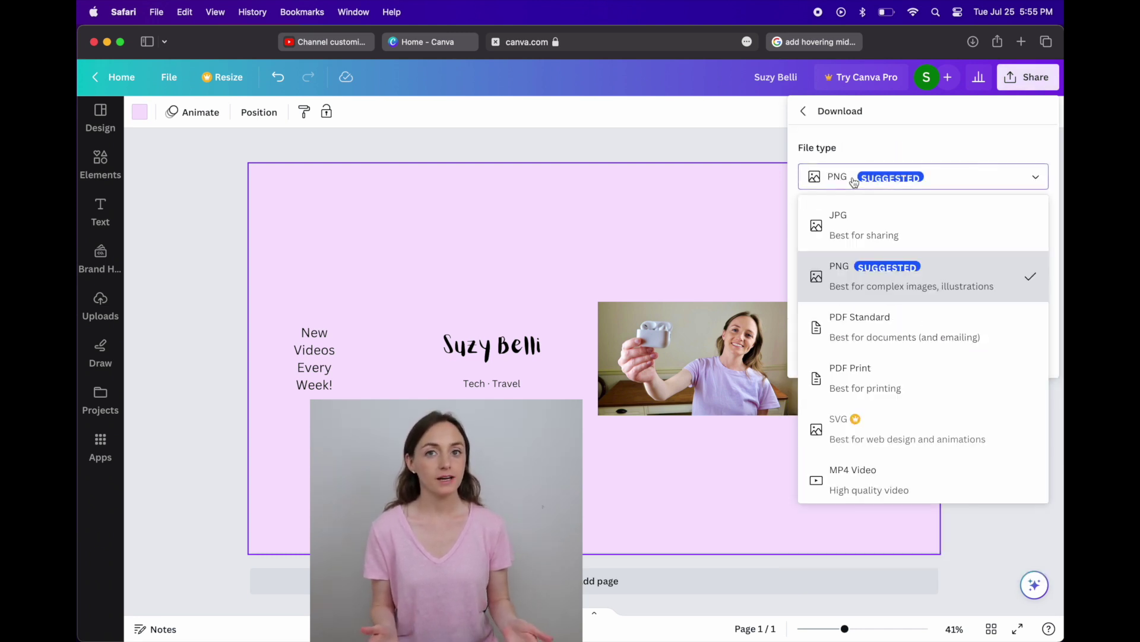
pyautogui.click(910, 232)
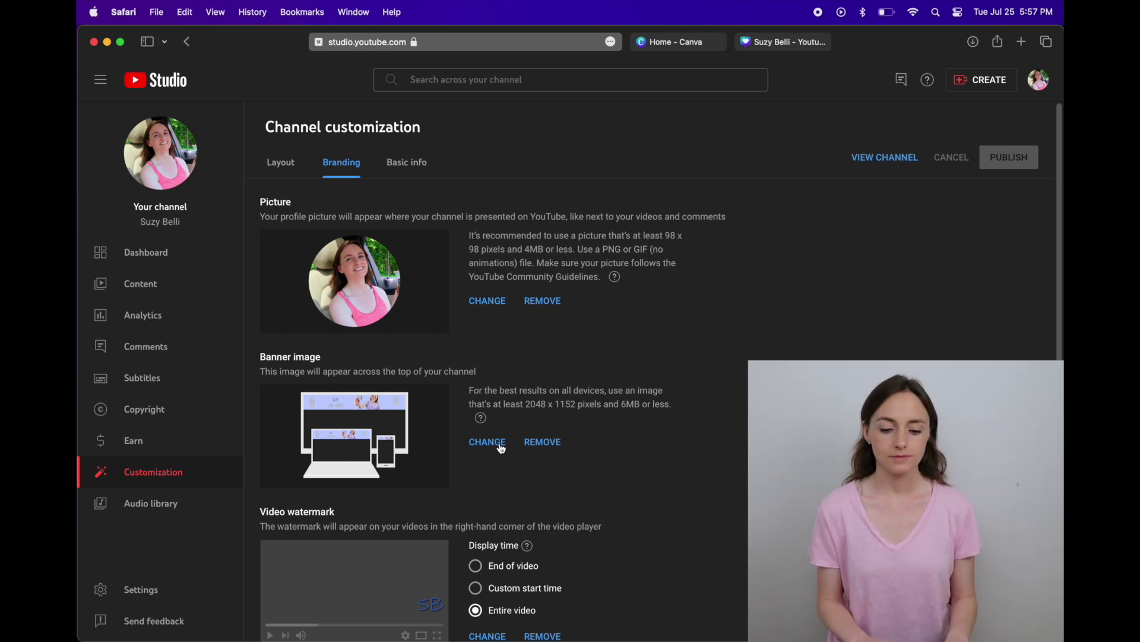
# Step: In YouTube Studio, replace the channel's banner image with the newly downloaded banner JPG from the Downloads folder
pyautogui.click(488, 442)
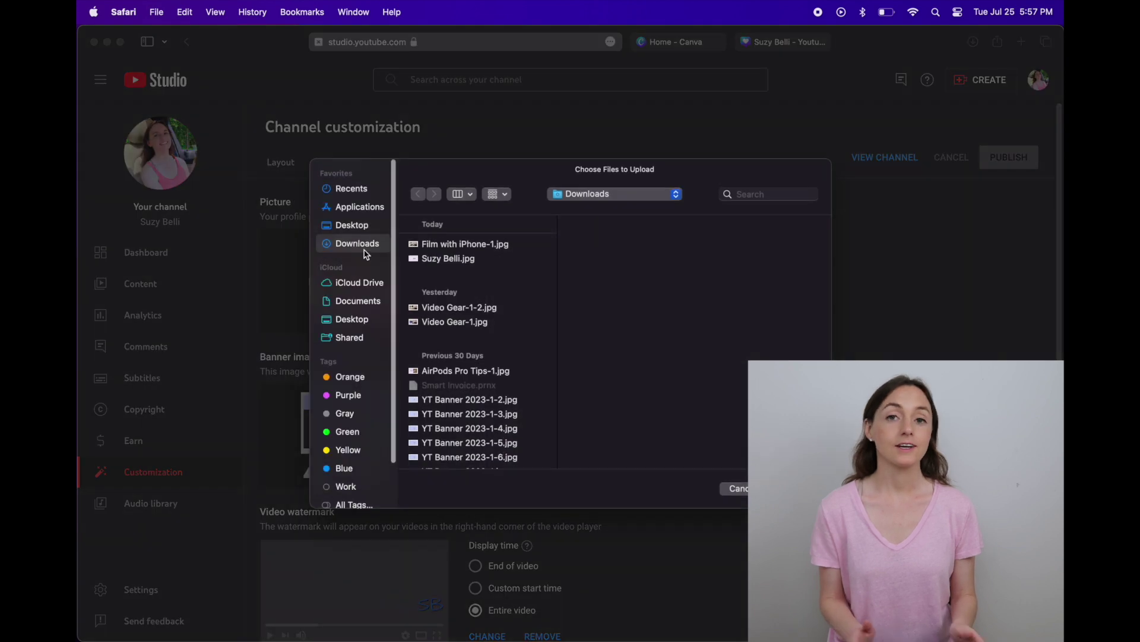
pyautogui.click(484, 260)
pyautogui.doubleClick(484, 259)
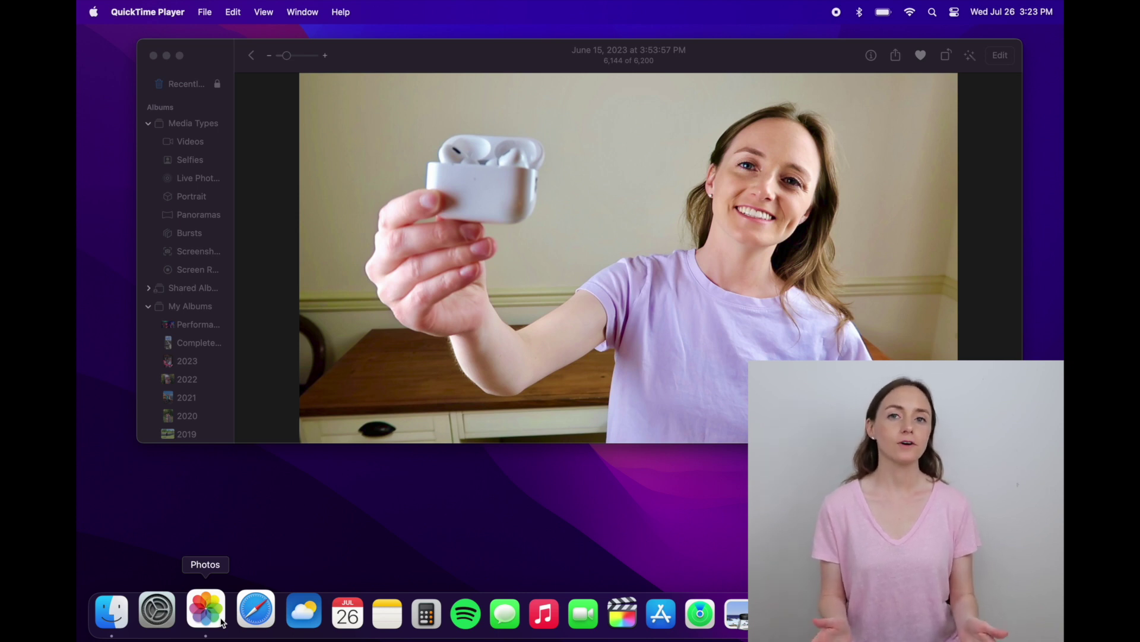
# Step: Switch to Photos and copy only the subject of the picture of the woman holding the earbuds case
pyautogui.click(205, 609)
pyautogui.rightClick(675, 286)
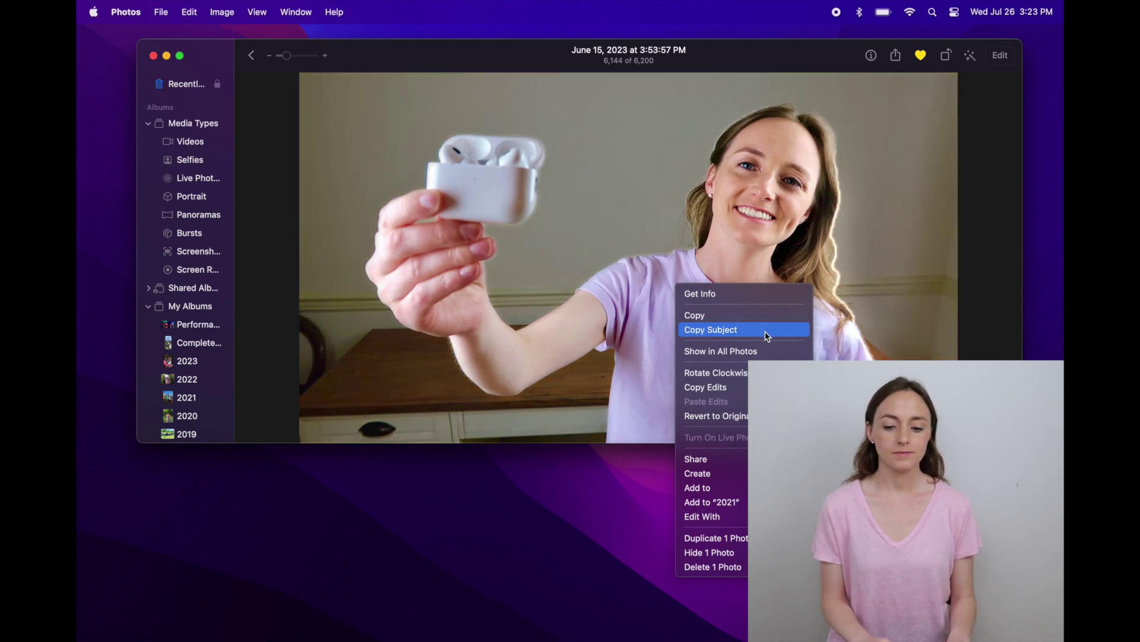
pyautogui.click(766, 332)
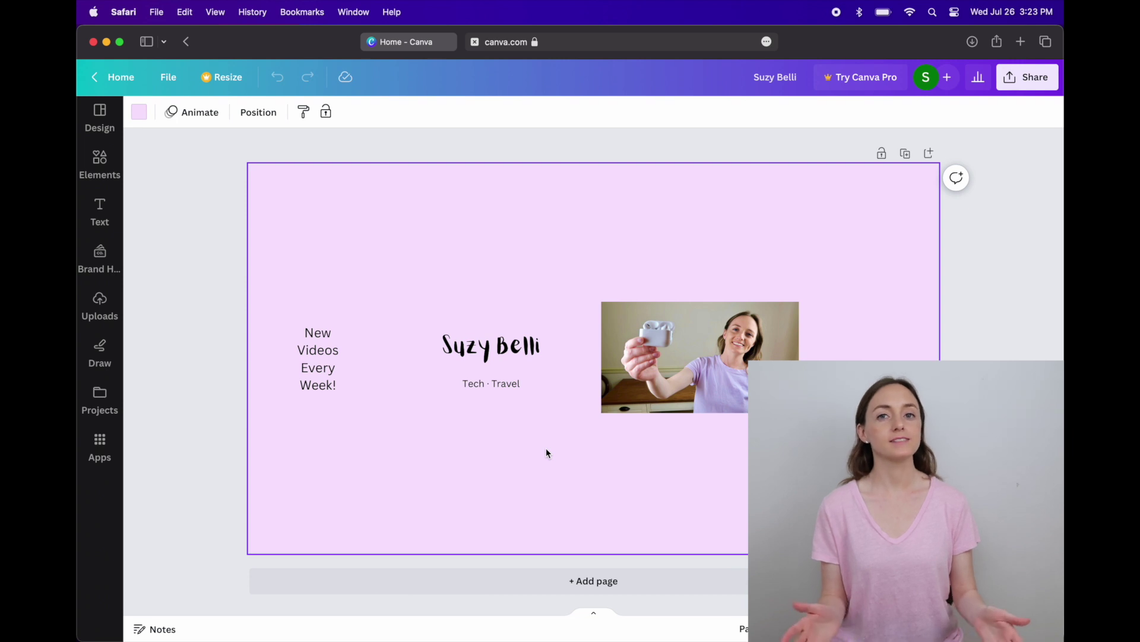
# Step: In Canva, paste the cut-out subject into the banner, shrink it and position it over the existing photo
pyautogui.press('super+v')
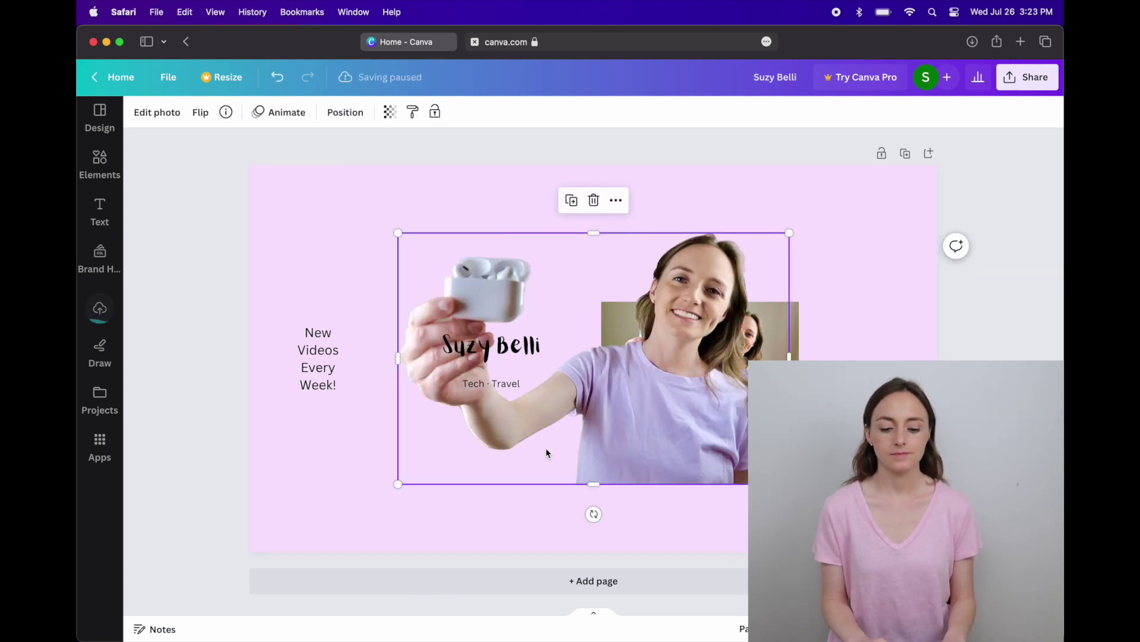
pyautogui.moveTo(522, 368); pyautogui.dragTo(557, 392)
pyautogui.moveTo(674, 460); pyautogui.dragTo(727, 372)
# Step: Move the original photo with its background out from behind the cut-out and delete it
pyautogui.click(793, 331)
pyautogui.moveTo(793, 333); pyautogui.dragTo(817, 428)
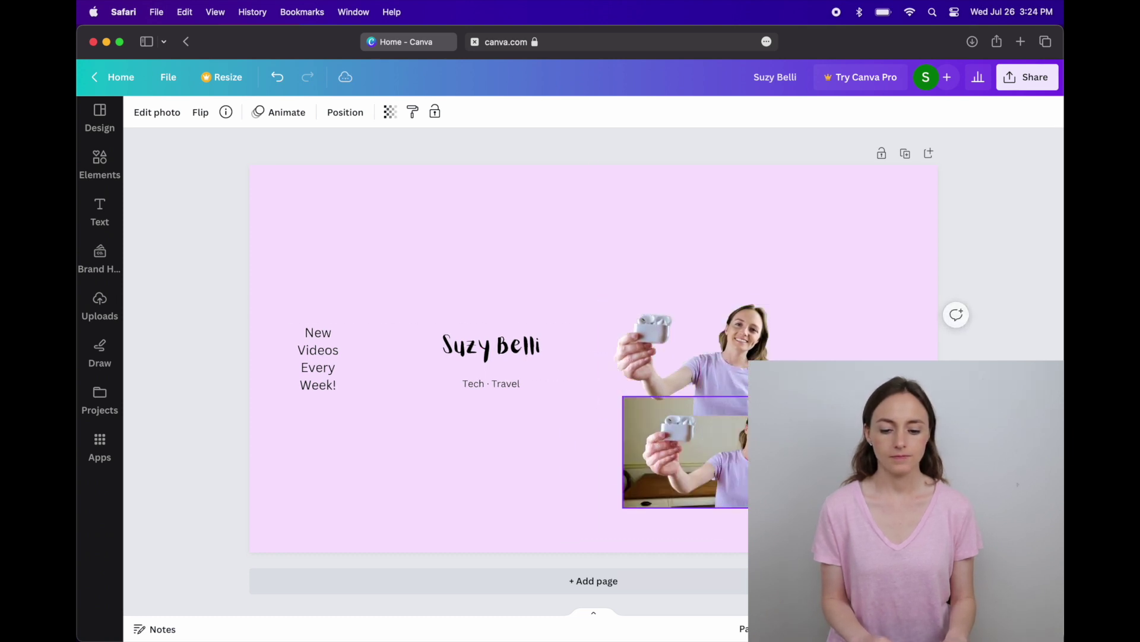
pyautogui.press('Delete')
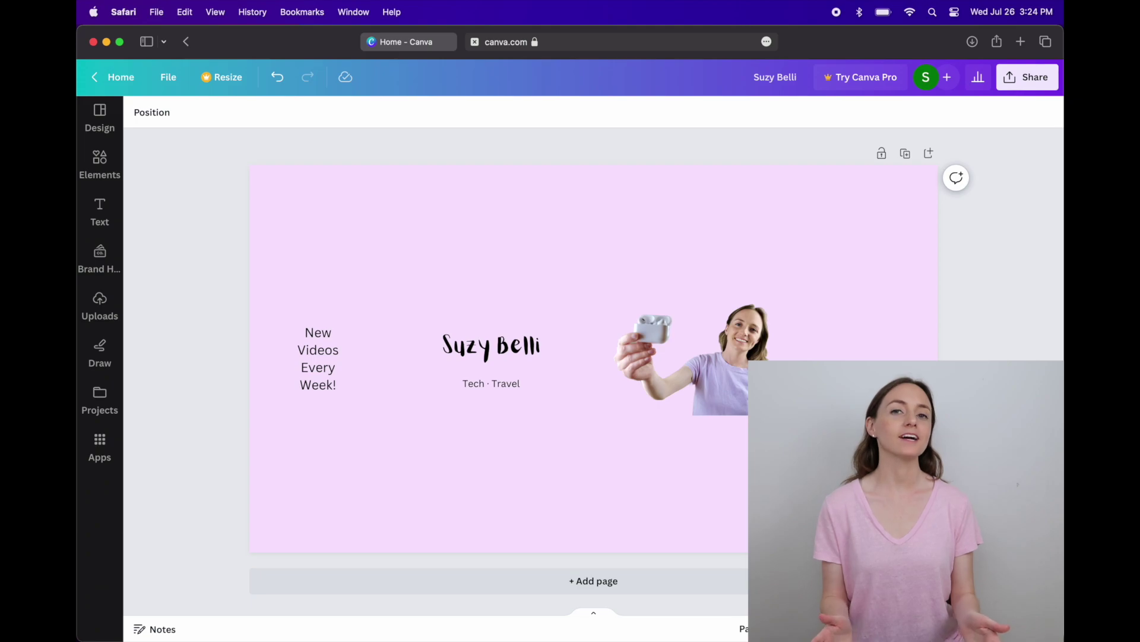